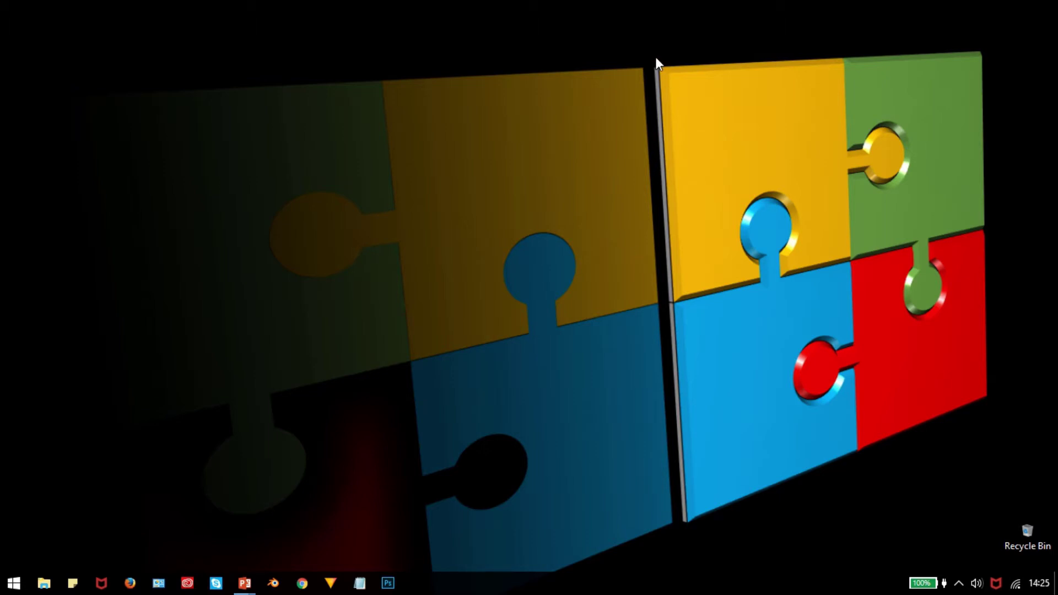
# - Reposition and resize the reference picture window on the desktop
pyautogui.moveTo(649, 55); pyautogui.dragTo(847, 281)
pyautogui.moveTo(644, 53); pyautogui.dragTo(861, 254)
pyautogui.moveTo(851, 38); pyautogui.dragTo(981, 230)
pyautogui.moveTo(848, 253); pyautogui.dragTo(661, 298)
pyautogui.moveTo(955, 44); pyautogui.dragTo(1010, 481)
pyautogui.moveTo(650, 44); pyautogui.dragTo(1006, 412)
pyautogui.moveTo(644, 50); pyautogui.dragTo(990, 441)
pyautogui.moveTo(163, 8)
pyautogui.moveTo(645, 59); pyautogui.dragTo(280, 516)
pyautogui.moveTo(652, 55); pyautogui.dragTo(1035, 314)
pyautogui.moveTo(649, 58)
pyautogui.moveTo(659, 56); pyautogui.dragTo(1031, 436)
pyautogui.moveTo(648, 51); pyautogui.dragTo(1010, 447)
# - Change Presentation2's only slide to the Blank layout
pyautogui.moveTo(245, 583)
pyautogui.click(184, 531)
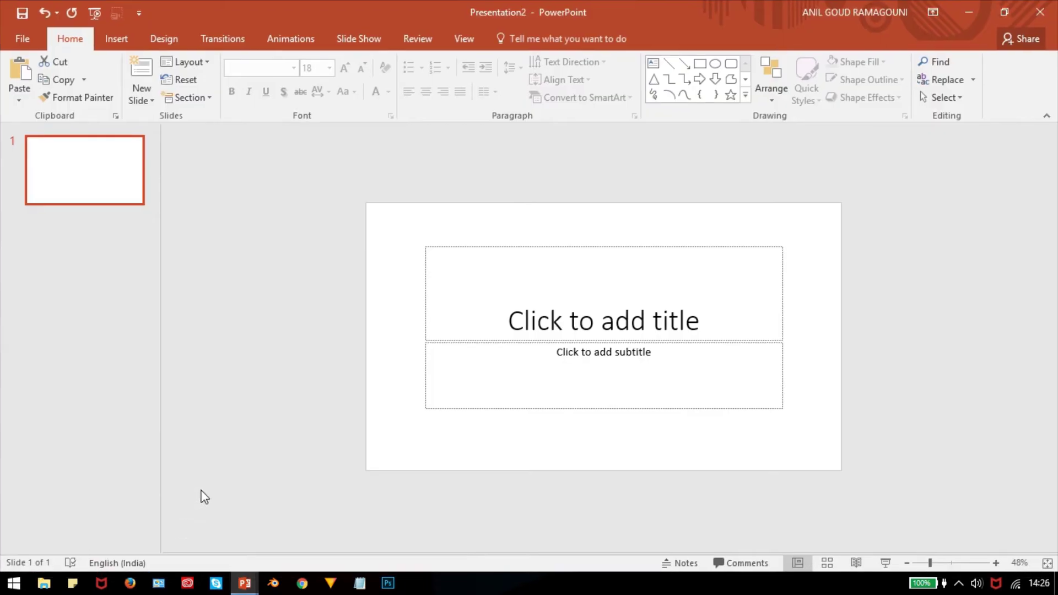
pyautogui.click(300, 306)
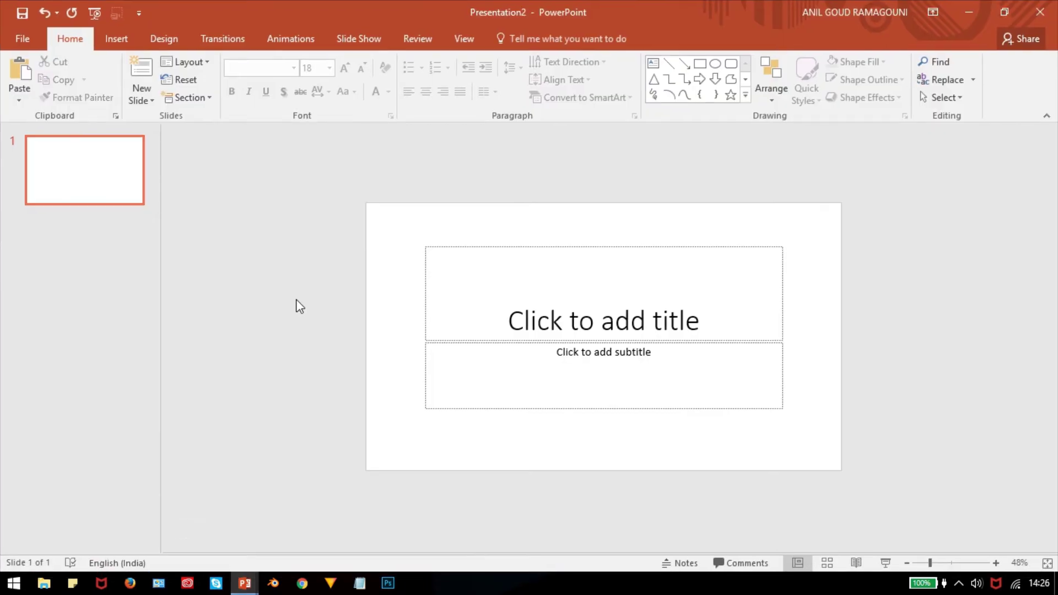
pyautogui.scroll(3, 296, 300)
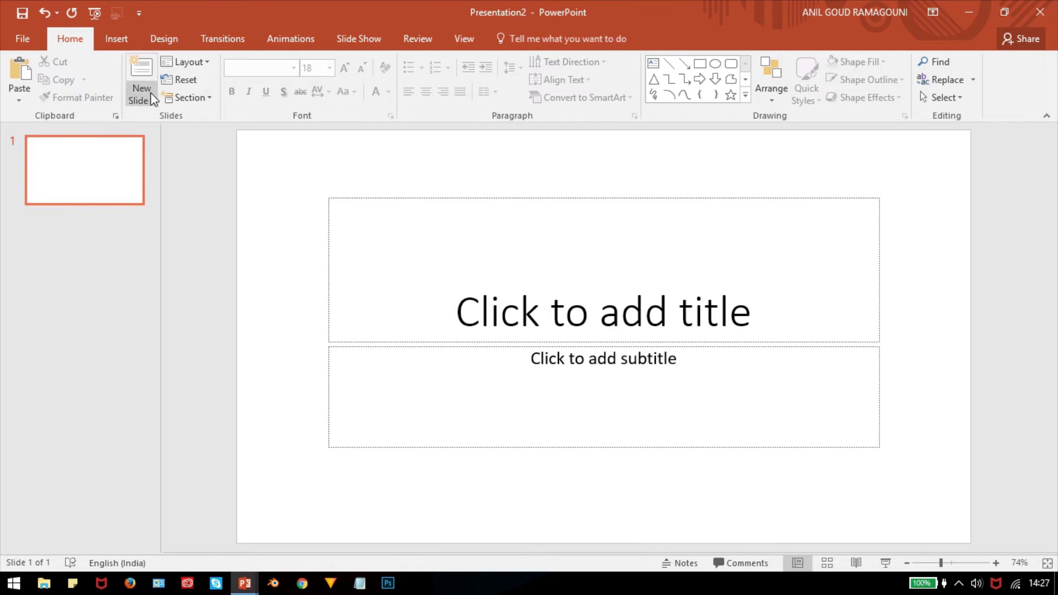
pyautogui.click(189, 62)
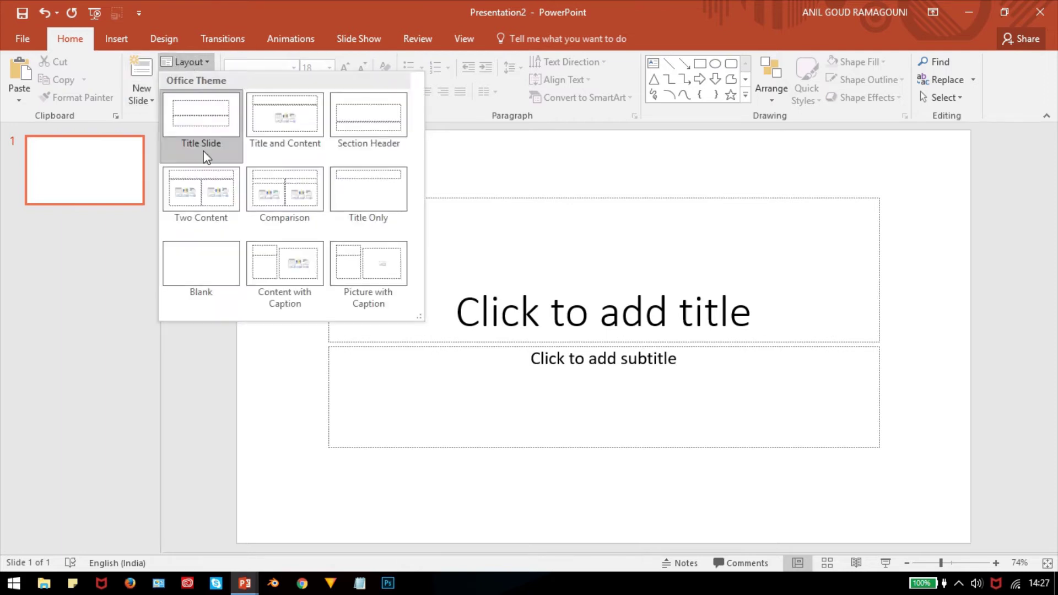
pyautogui.click(202, 264)
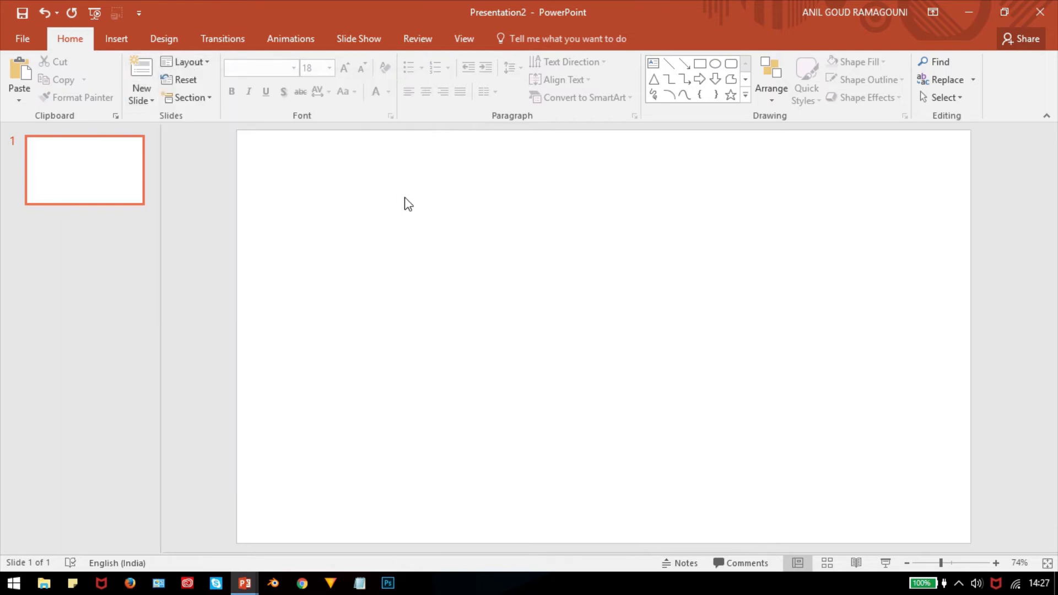
# - Adjust the reference picture on the desktop again, then return to PowerPoint
pyautogui.press('super+d')
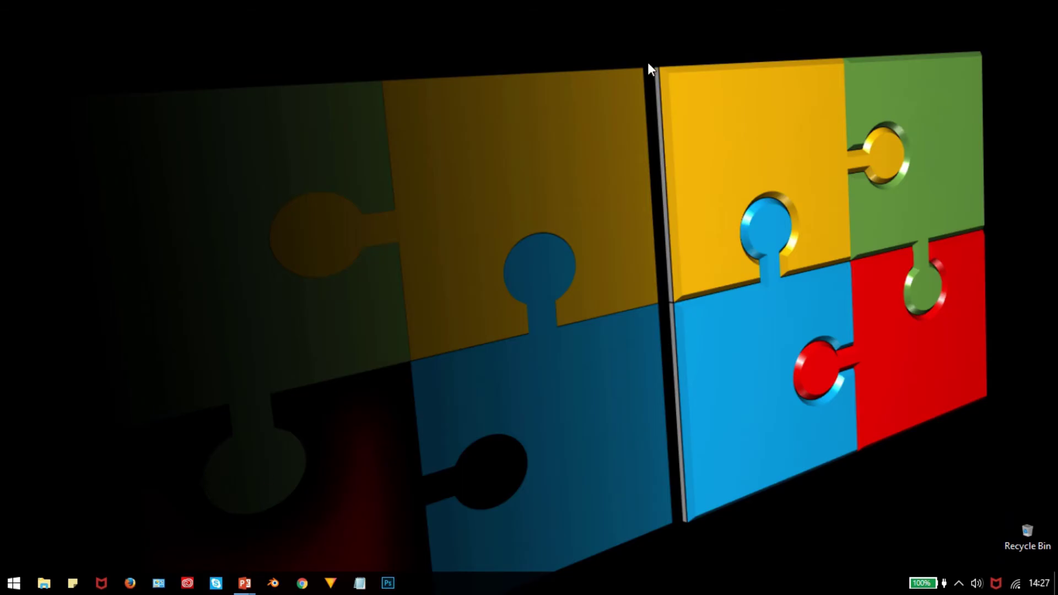
pyautogui.moveTo(647, 62); pyautogui.dragTo(855, 263)
pyautogui.moveTo(698, 62); pyautogui.dragTo(857, 274)
pyautogui.hotkey('alt', 'Tab')
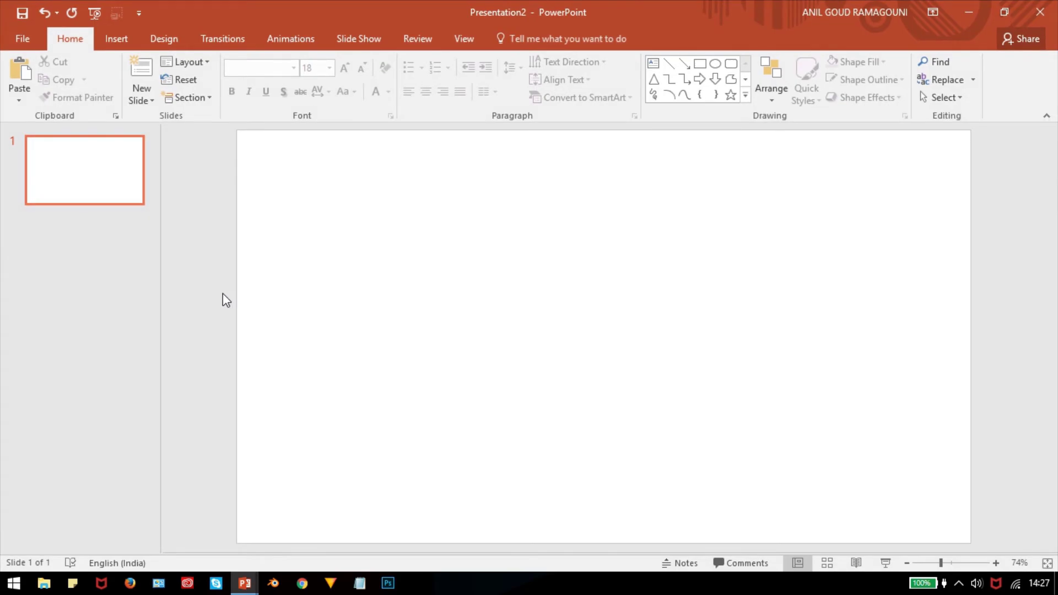
# - Draw a square with the Rectangle shape and move it just left of the slide centre
pyautogui.click(118, 36)
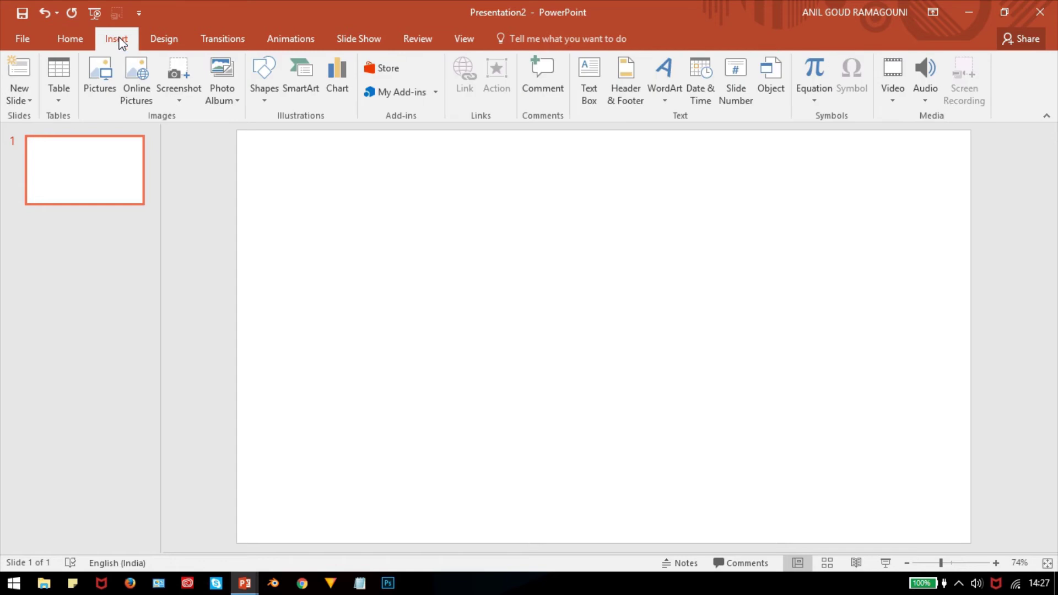
pyautogui.click(262, 101)
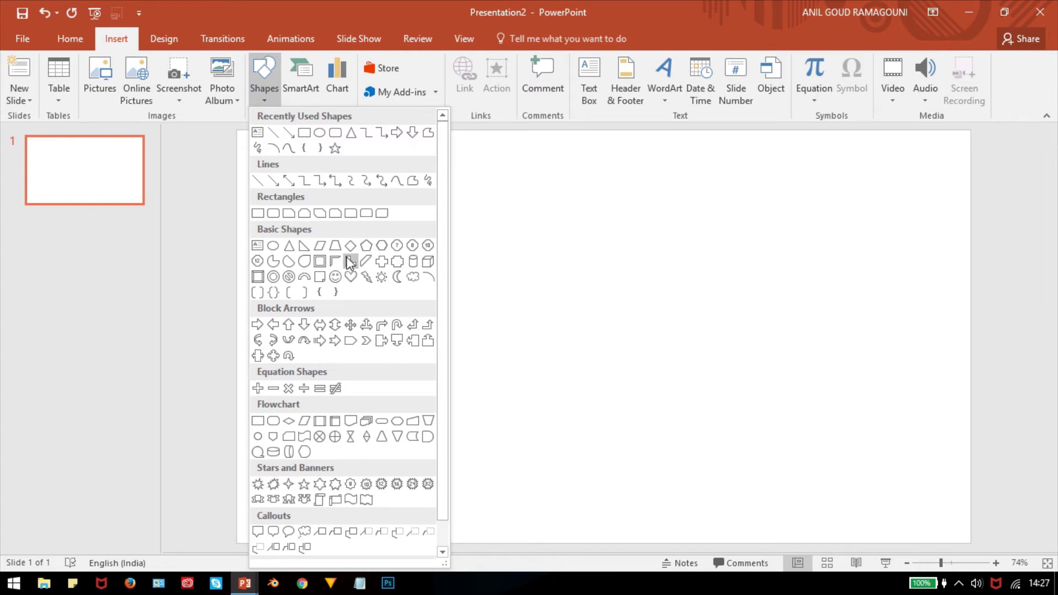
pyautogui.click(304, 133)
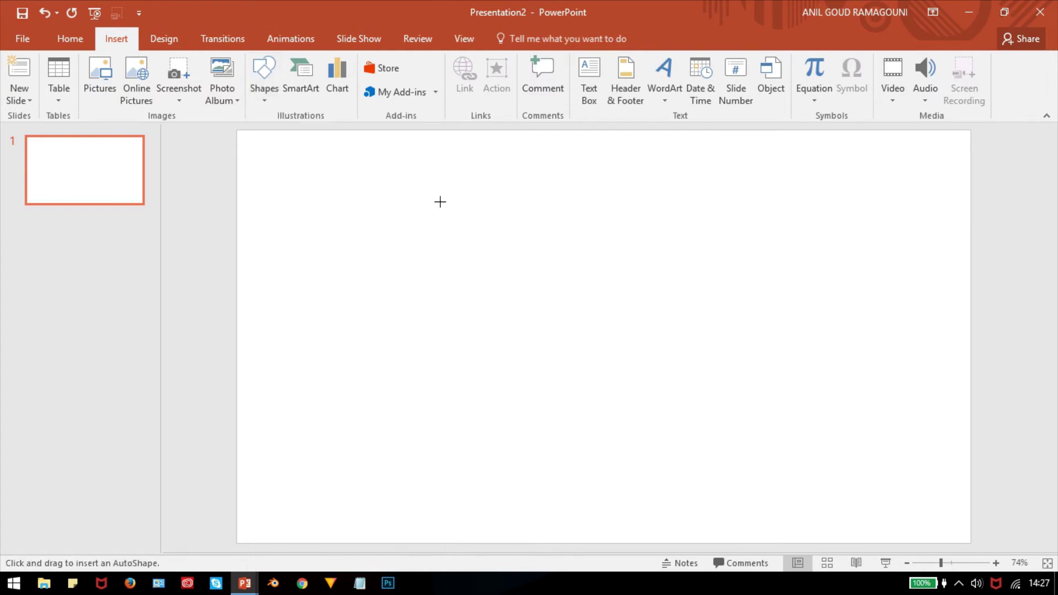
pyautogui.moveTo(439, 202); pyautogui.dragTo(507, 269)
pyautogui.moveTo(506, 216)
pyautogui.mouseDown()
pyautogui.moveTo(514, 219)
pyautogui.moveTo(475, 337)
pyautogui.mouseUp()
pyautogui.click(549, 279)
pyautogui.click(485, 238)
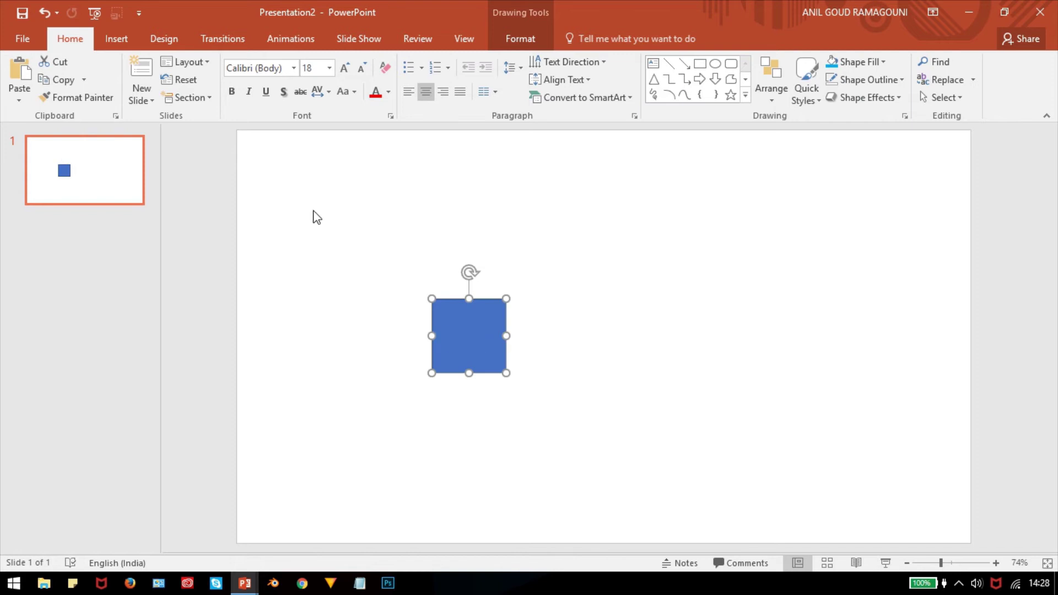
pyautogui.click(364, 206)
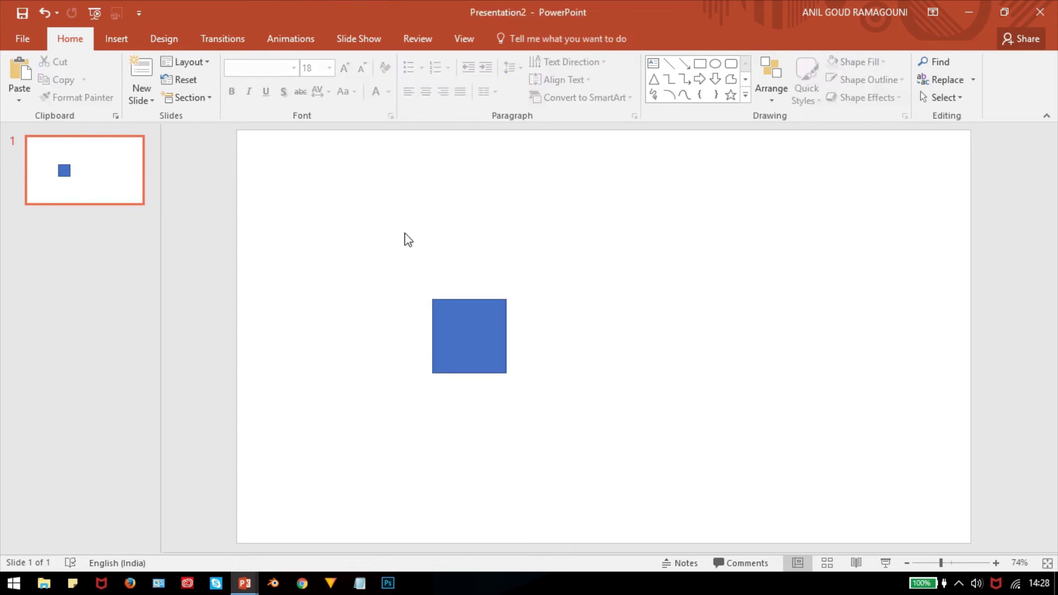
# - Open a new blank presentation, glance at the desktop, and return to Presentation2
pyautogui.hotkey('ctrl', 'n')
pyautogui.hotkey('alt', 'Tab')
pyautogui.press('super+d')
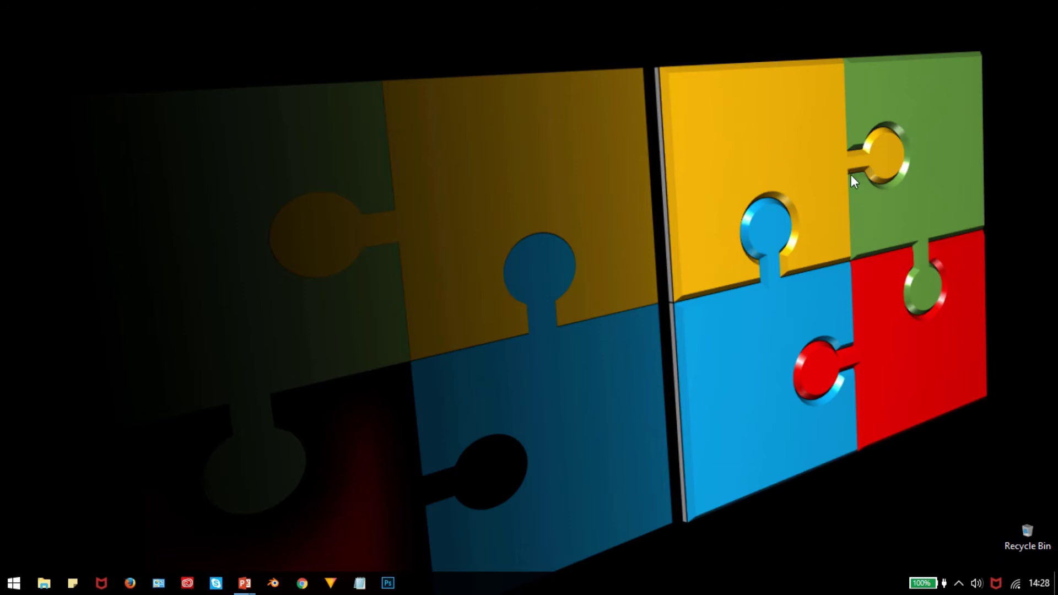
pyautogui.press('super+d')
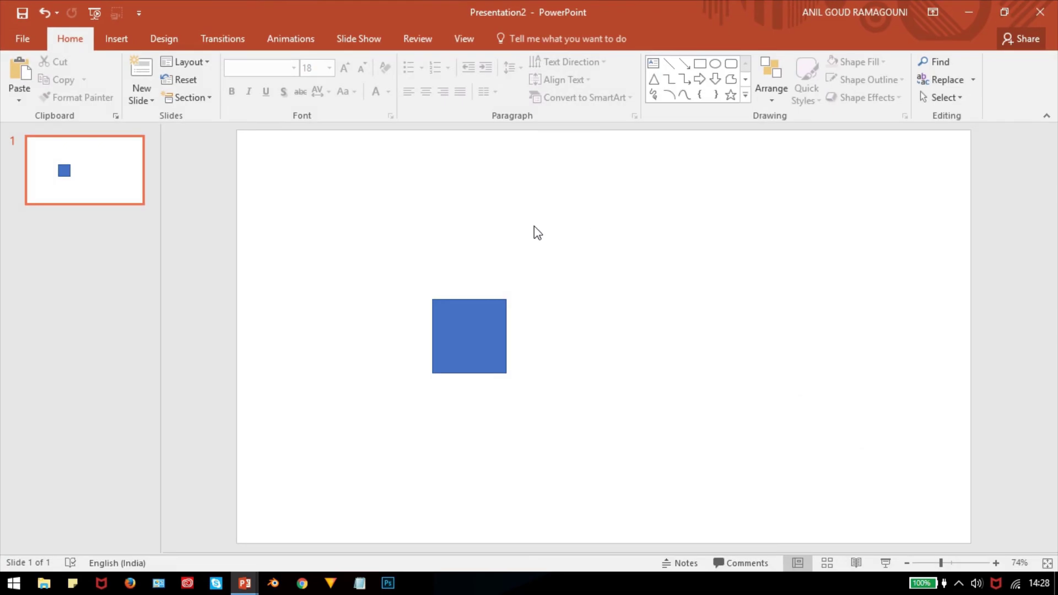
# - Draw a small oval circle above the blue square
pyautogui.click(118, 40)
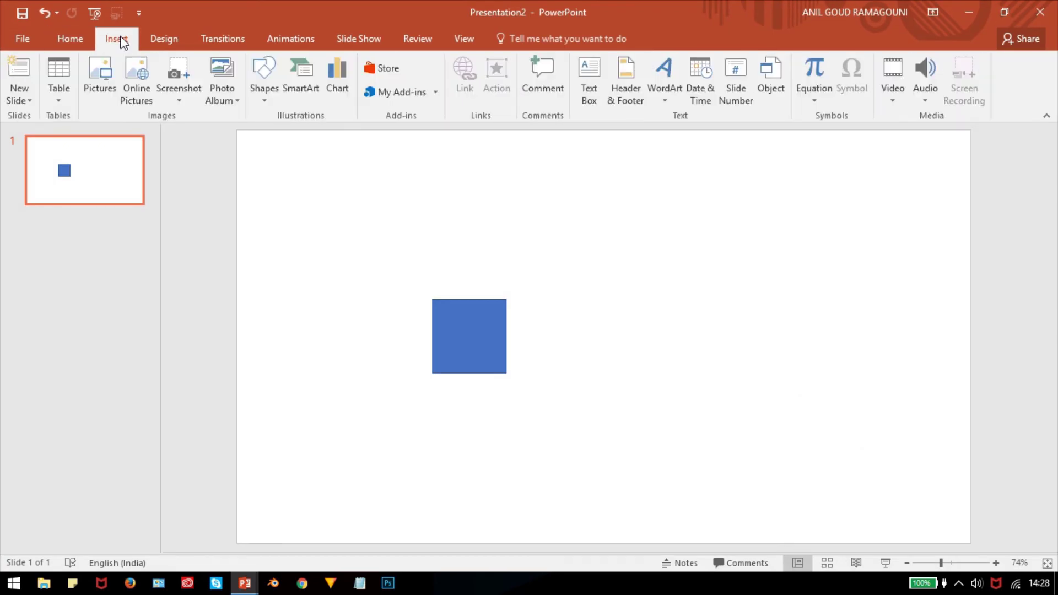
pyautogui.click(263, 88)
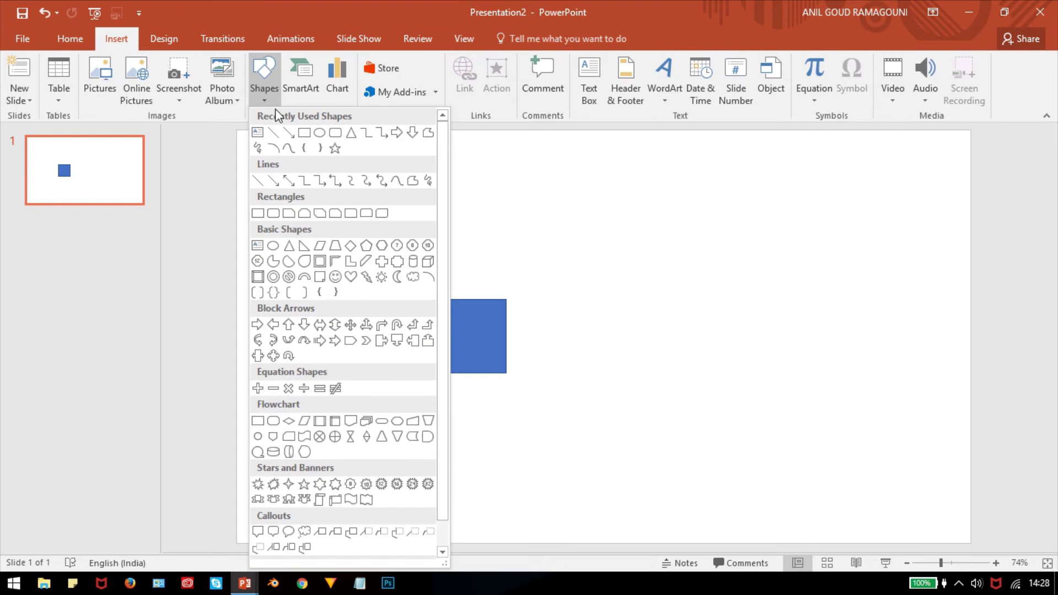
pyautogui.click(317, 134)
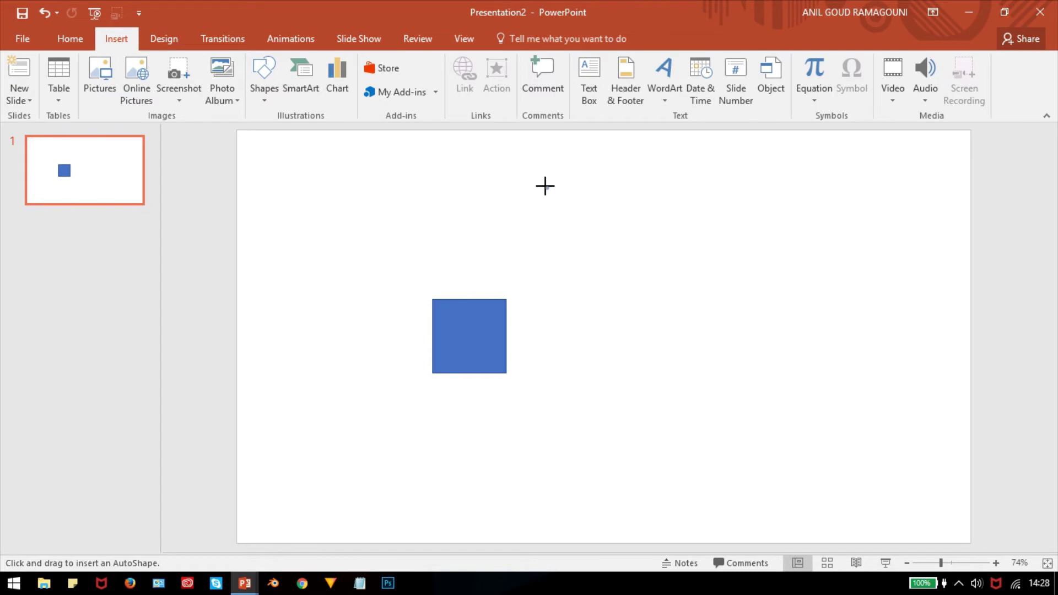
pyautogui.moveTo(545, 185); pyautogui.dragTo(472, 257)
pyautogui.click(587, 276)
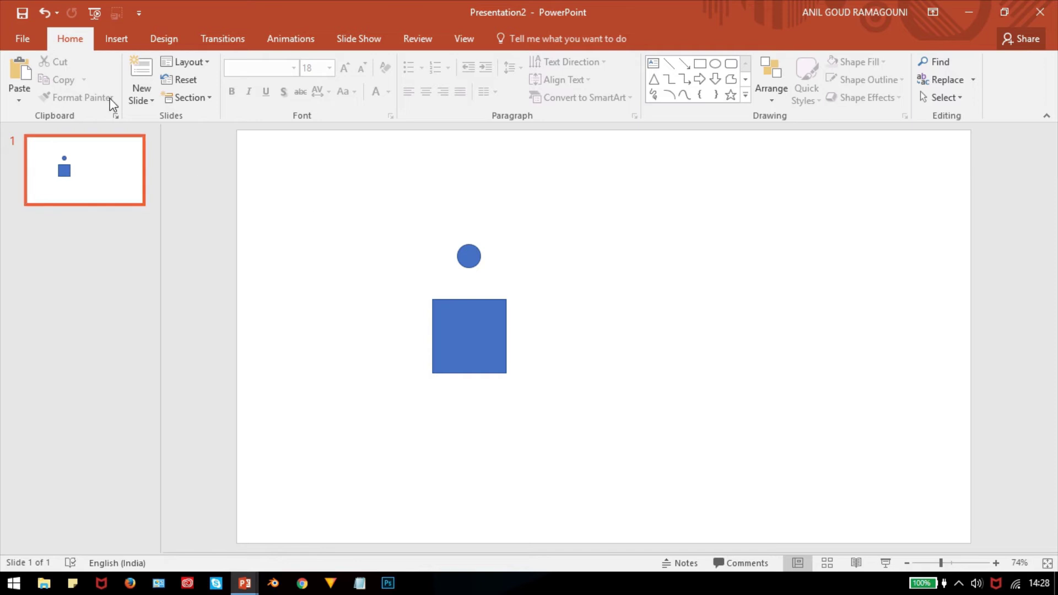
# - Draw a narrow rectangle and place it directly under the circle as a neck
pyautogui.click(116, 38)
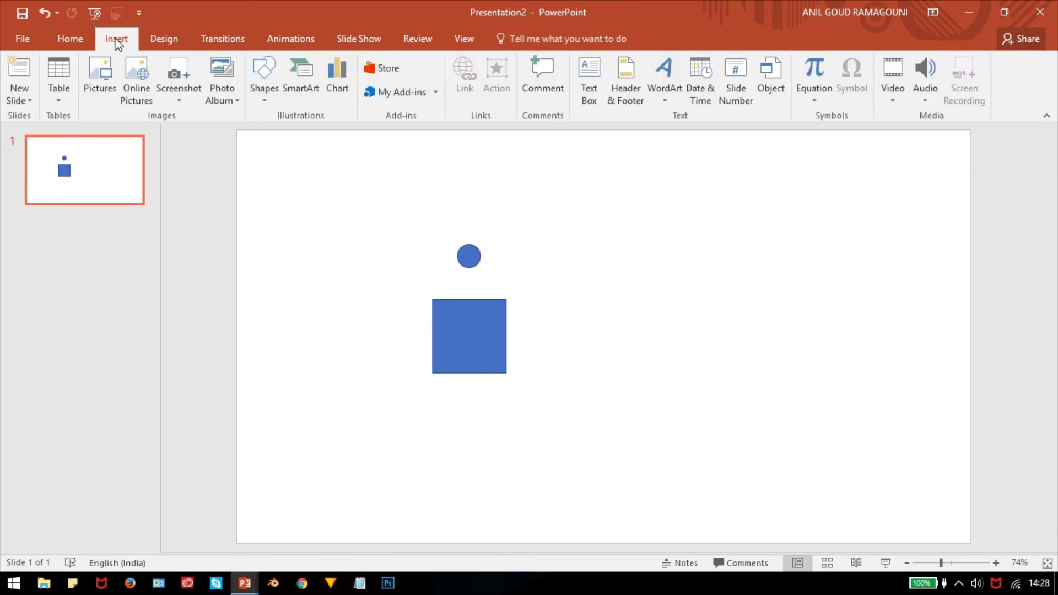
pyautogui.click(264, 98)
pyautogui.click(303, 133)
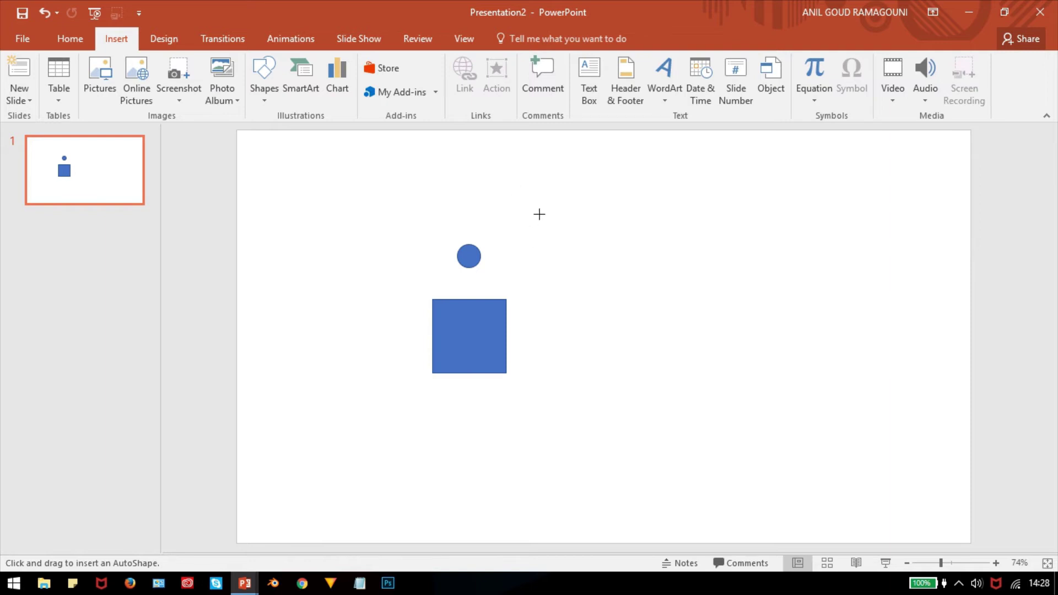
pyautogui.moveTo(539, 214); pyautogui.dragTo(551, 237)
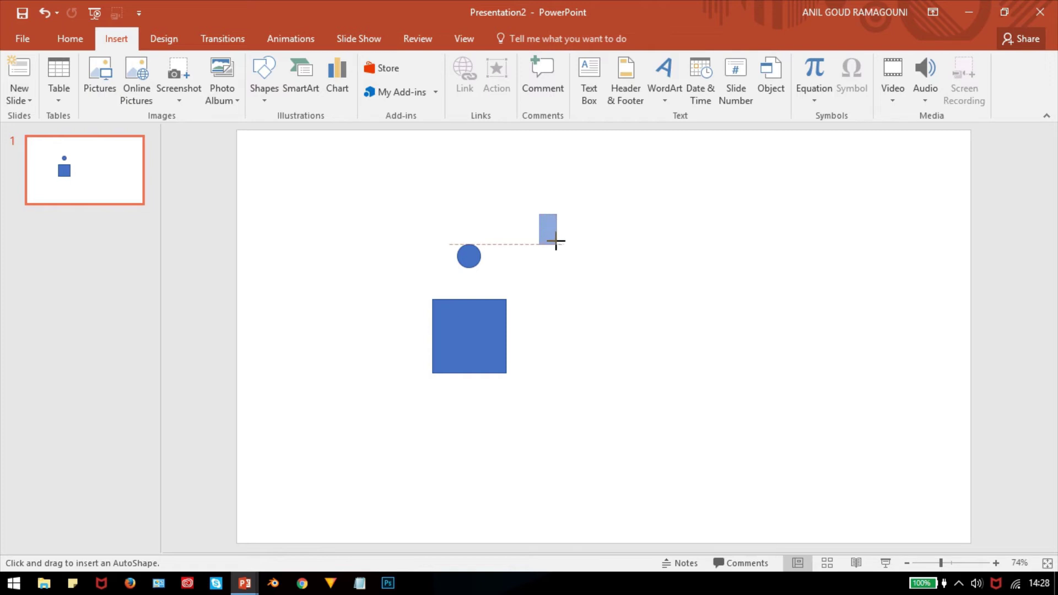
pyautogui.moveTo(555, 241); pyautogui.dragTo(471, 276)
pyautogui.click(581, 286)
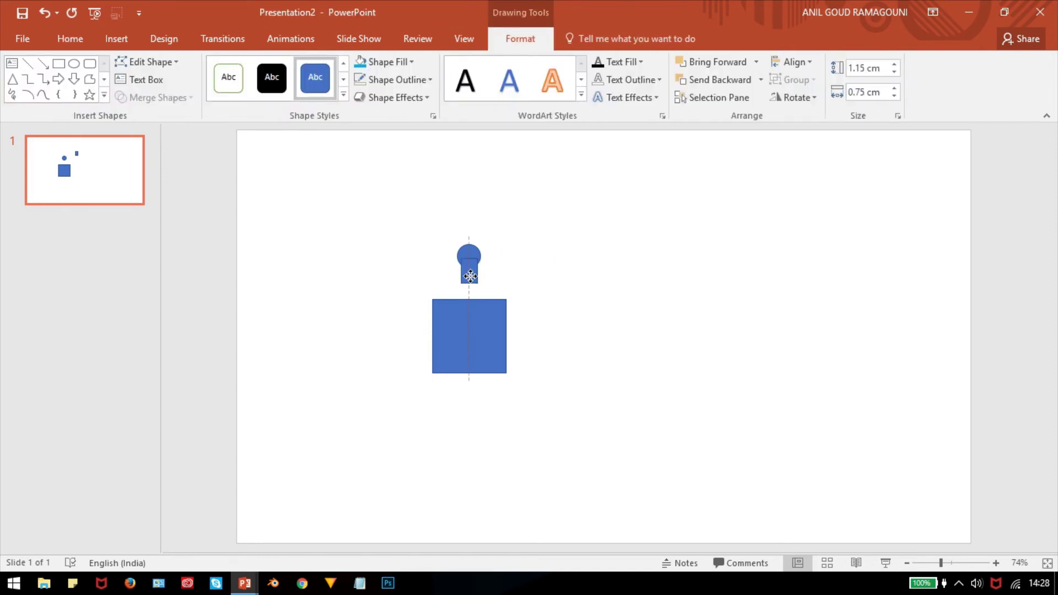
pyautogui.moveTo(470, 273); pyautogui.dragTo(469, 274)
# - Remove the outlines from the circle and both rectangles
pyautogui.click(521, 280)
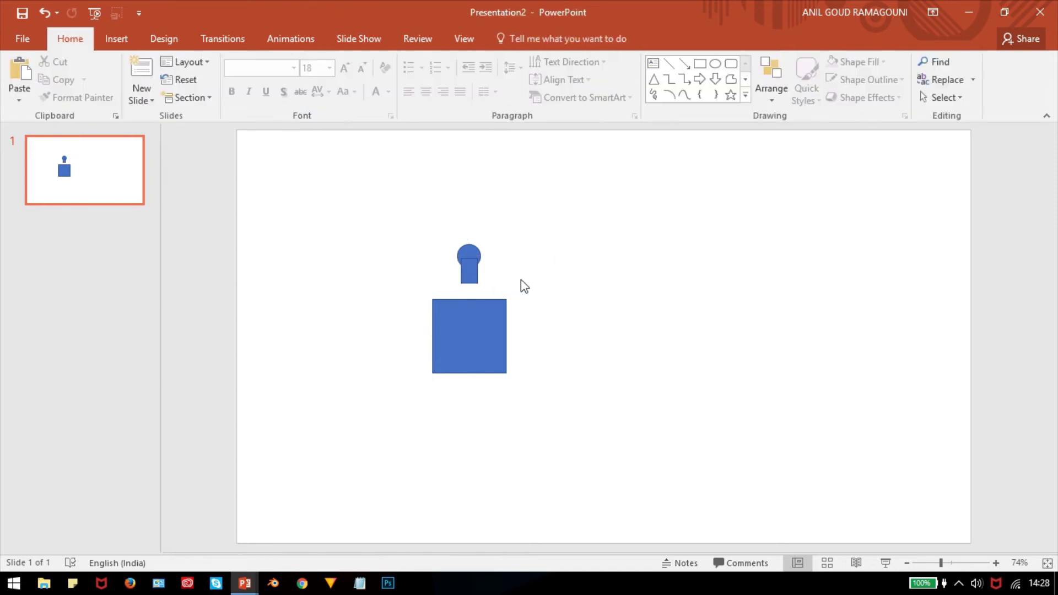
pyautogui.moveTo(331, 173); pyautogui.dragTo(620, 444)
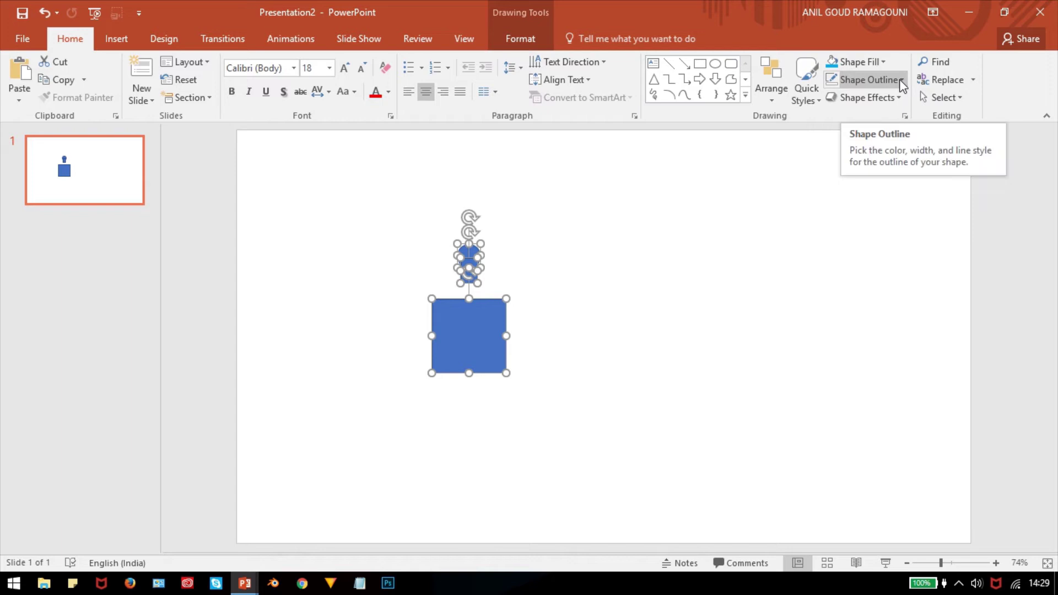
pyautogui.click(900, 81)
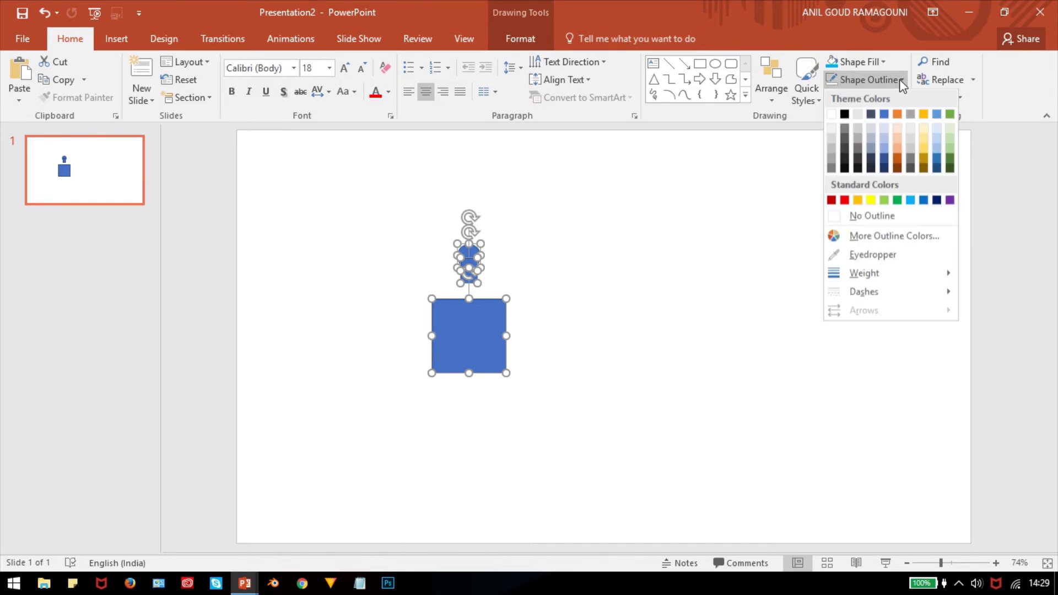
pyautogui.click(872, 216)
pyautogui.click(575, 141)
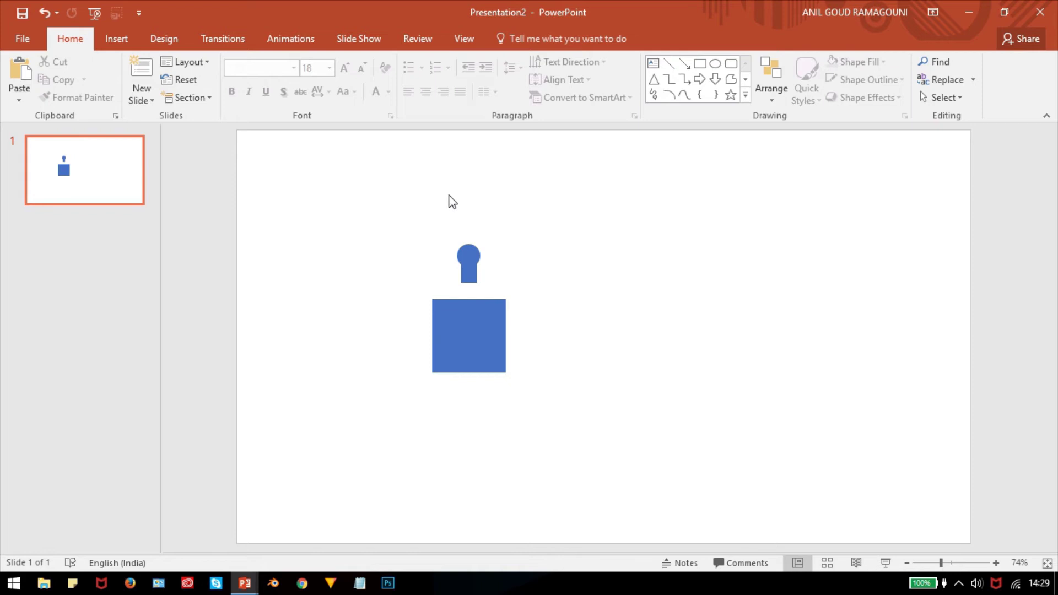
# - Select the circle and narrow bar and review the Arrange options without applying any
pyautogui.moveTo(408, 188)
pyautogui.mouseDown()
pyautogui.moveTo(489, 203)
pyautogui.moveTo(531, 246)
pyautogui.moveTo(543, 290)
pyautogui.mouseUp()
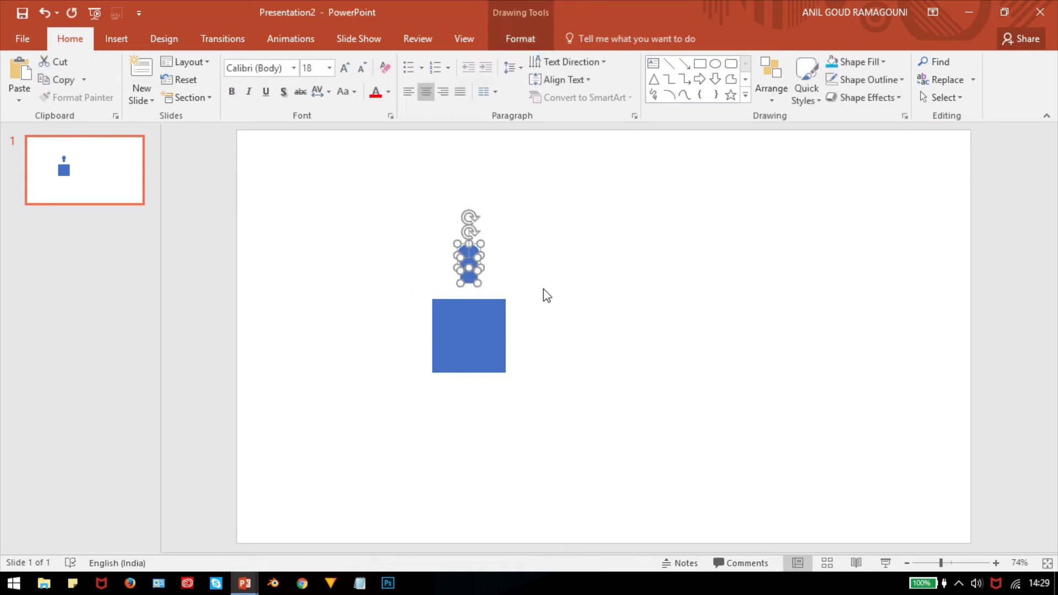
pyautogui.click(775, 94)
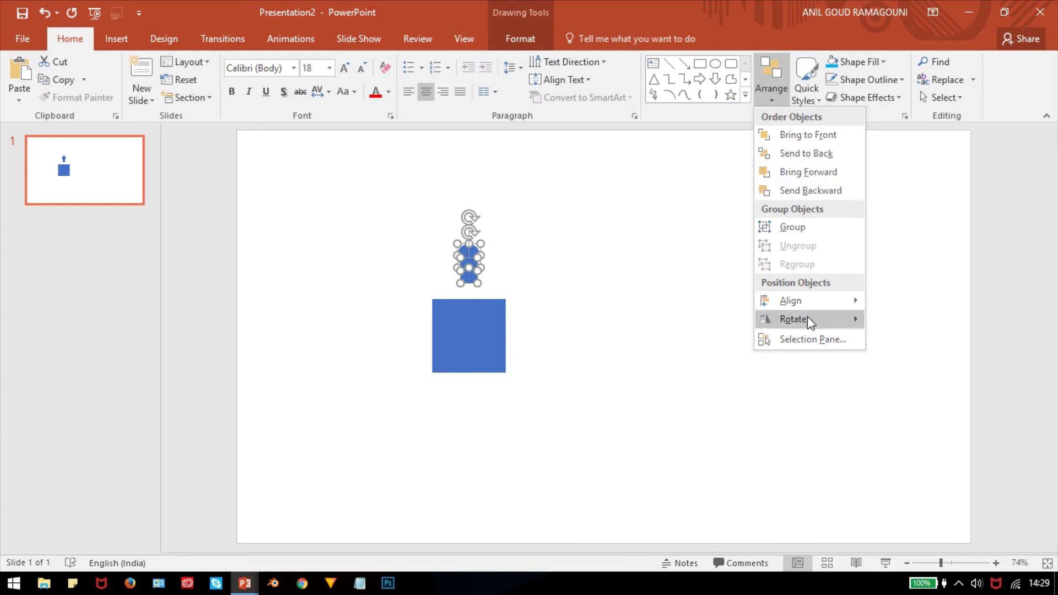
pyautogui.moveTo(812, 308)
pyautogui.click(916, 322)
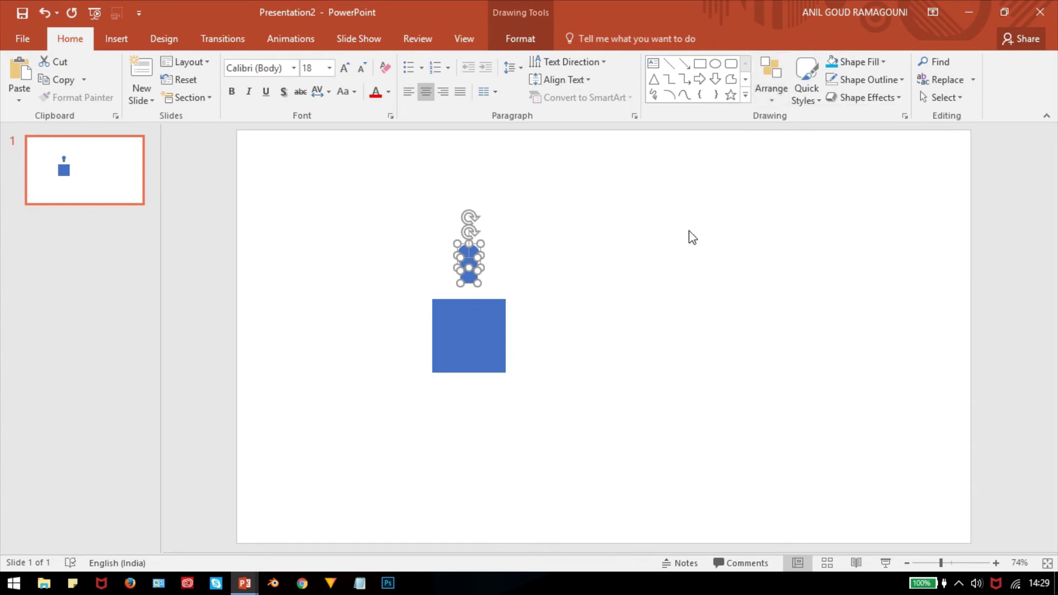
pyautogui.click(675, 236)
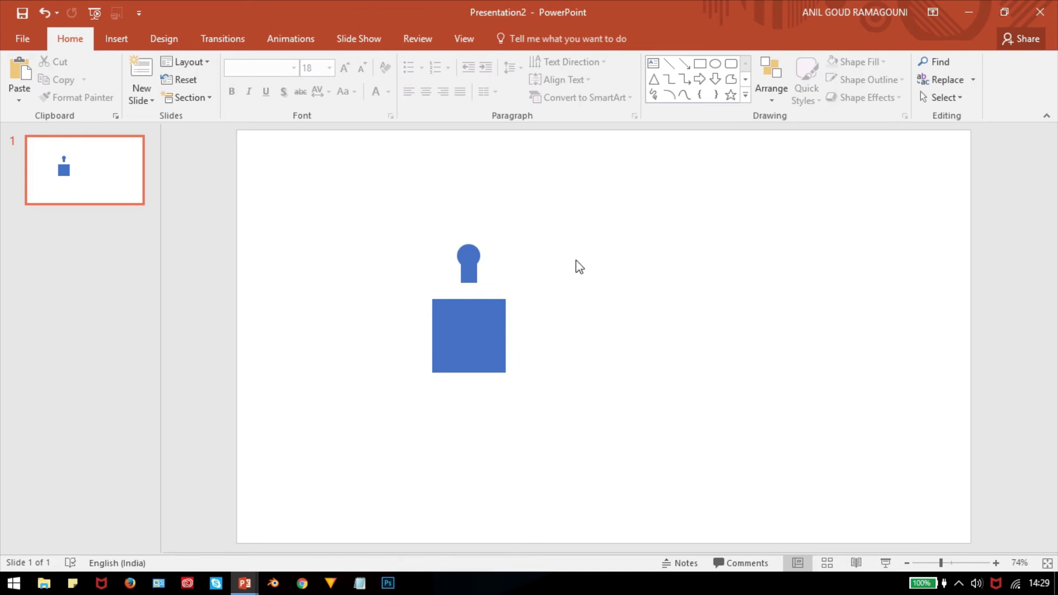
pyautogui.keyDown('ctrl'); pyautogui.scroll(5, 577, 260); pyautogui.keyUp('ctrl')
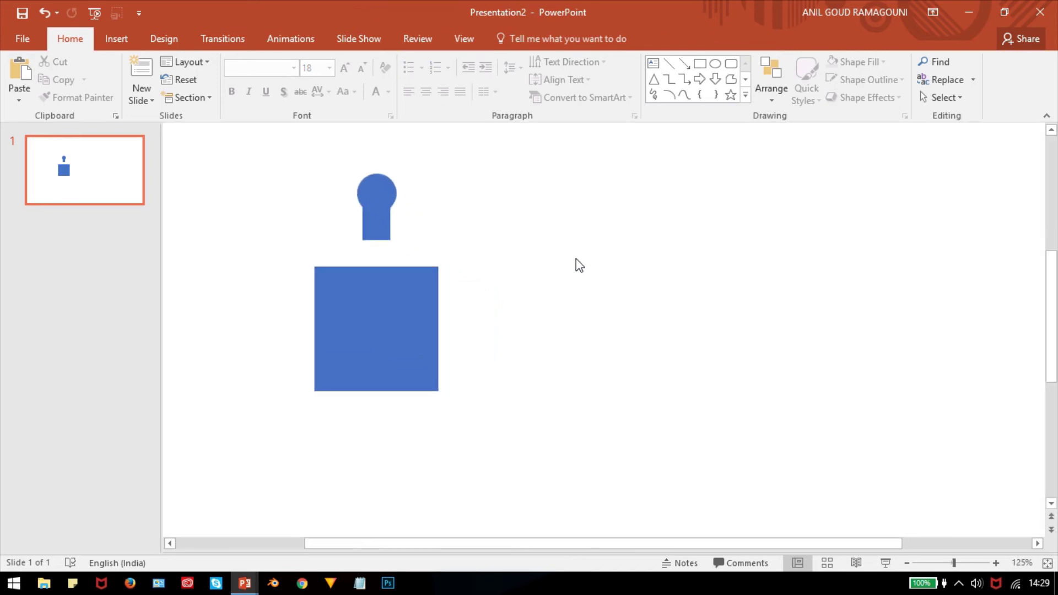
pyautogui.moveTo(813, 543); pyautogui.dragTo(719, 542)
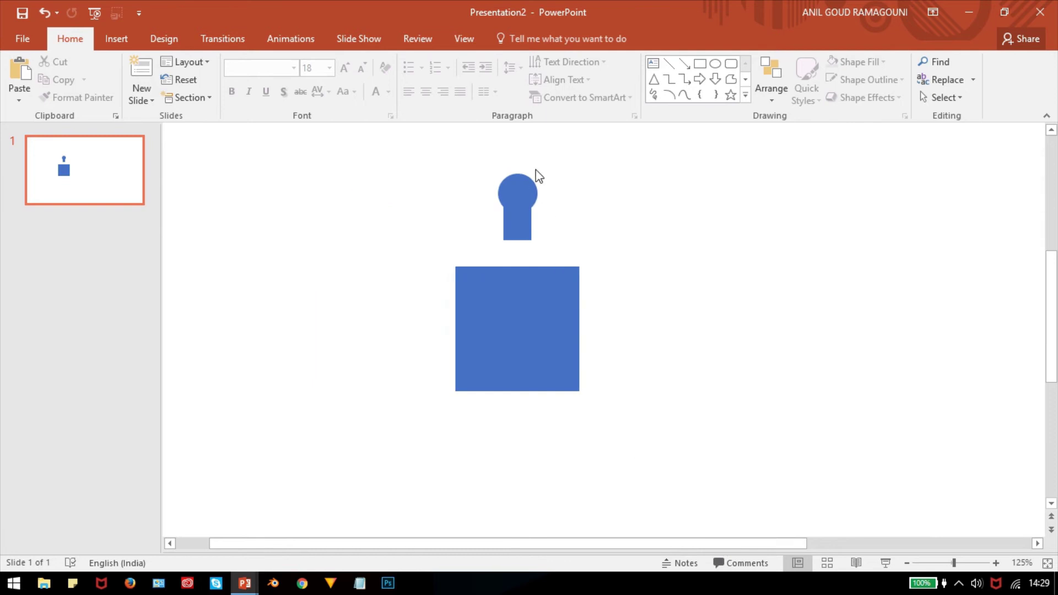
# - Union the circle and bar into one keyhole shape and move it right
pyautogui.moveTo(452, 140)
pyautogui.mouseDown()
pyautogui.moveTo(505, 149)
pyautogui.moveTo(583, 206)
pyautogui.moveTo(594, 257)
pyautogui.mouseUp()
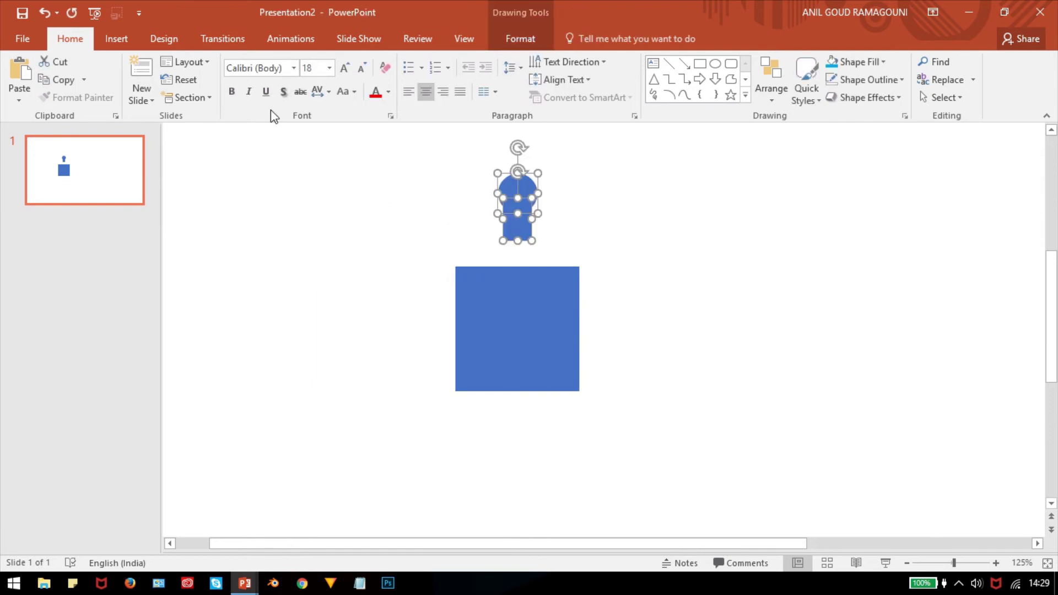
pyautogui.click(527, 36)
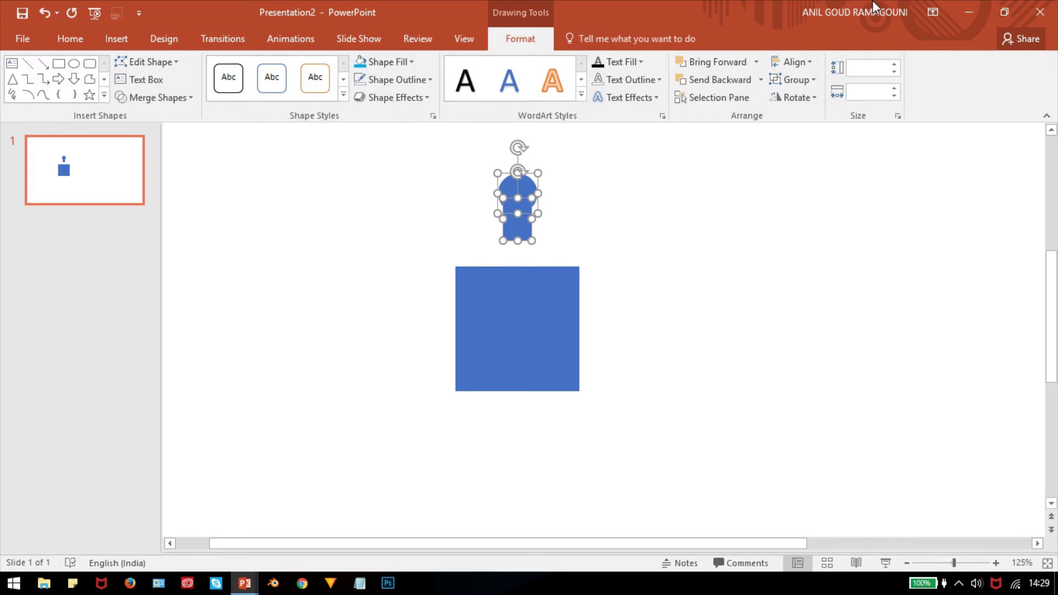
pyautogui.click(189, 99)
pyautogui.click(164, 118)
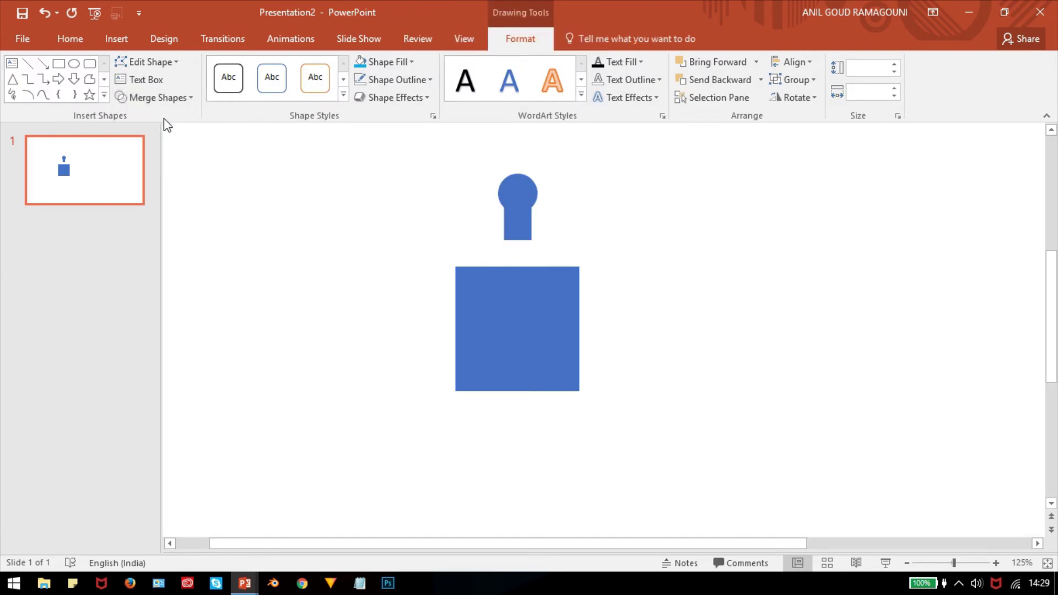
pyautogui.click(696, 212)
pyautogui.moveTo(514, 194); pyautogui.dragTo(746, 286)
# - Move the upright keyhole further right on the slide
pyautogui.click(790, 363)
pyautogui.click(746, 307)
pyautogui.moveTo(761, 325); pyautogui.dragTo(795, 212)
pyautogui.click(825, 359)
pyautogui.press('Escape')
pyautogui.click(783, 285)
pyautogui.click(822, 395)
pyautogui.click(848, 371)
pyautogui.click(795, 243)
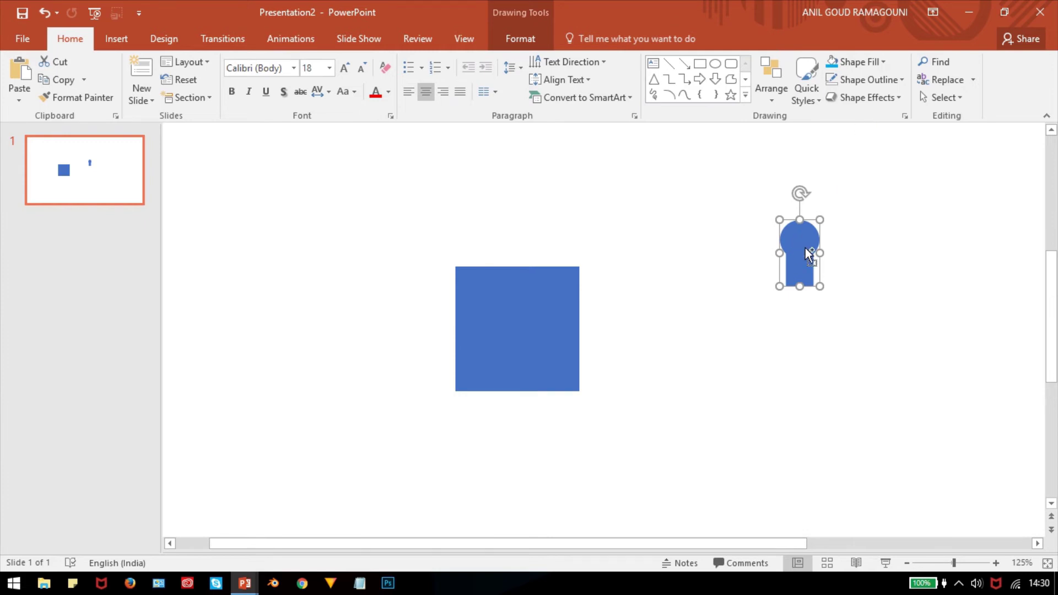
# - Duplicate the keyhole, rotate the copy 90° left, and place it over the square's right edge
pyautogui.moveTo(805, 248); pyautogui.dragTo(723, 324)
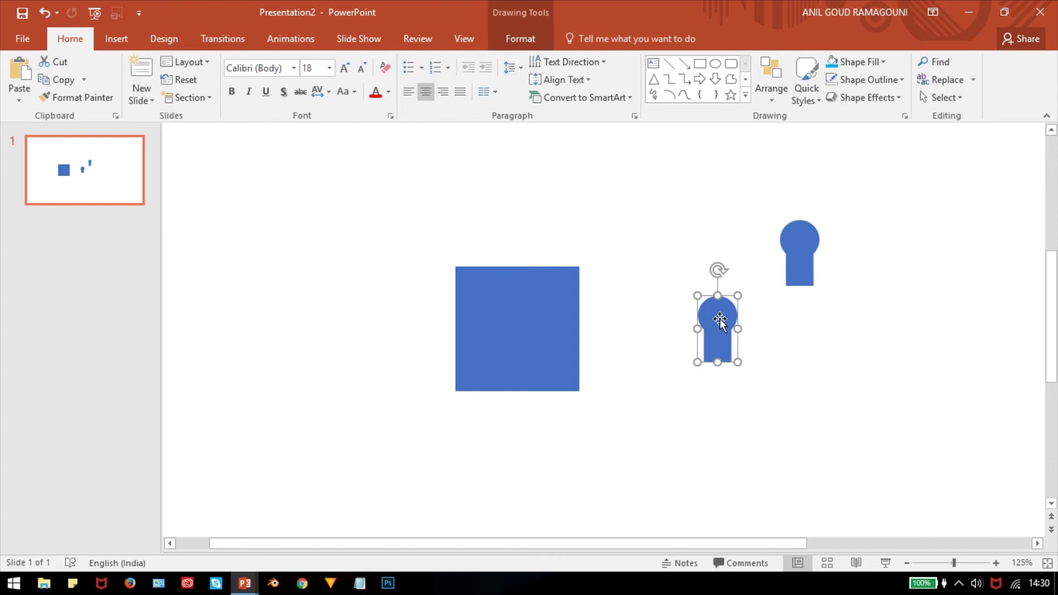
pyautogui.click(520, 39)
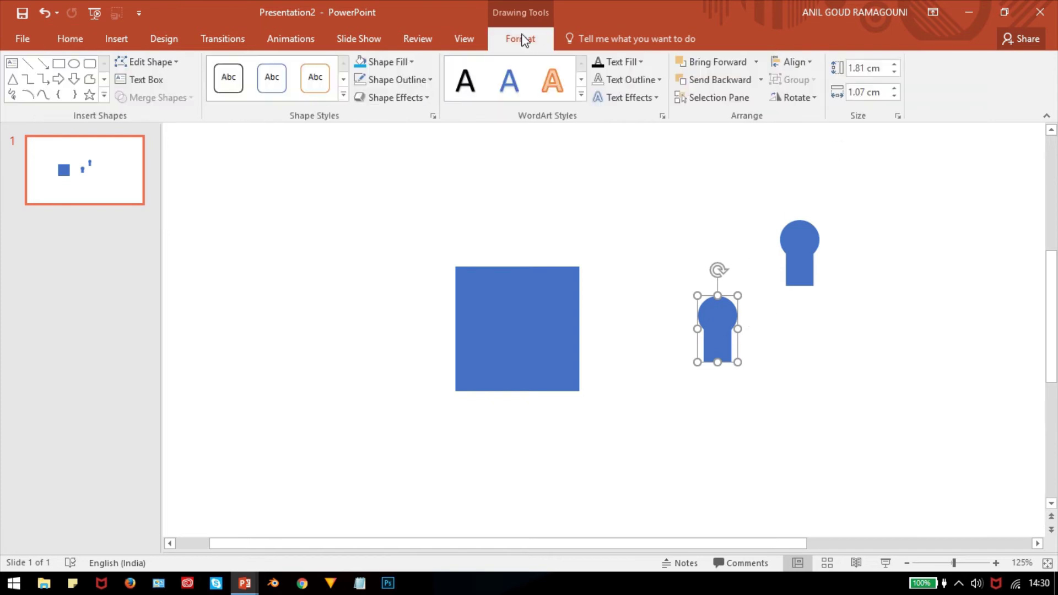
pyautogui.click(796, 97)
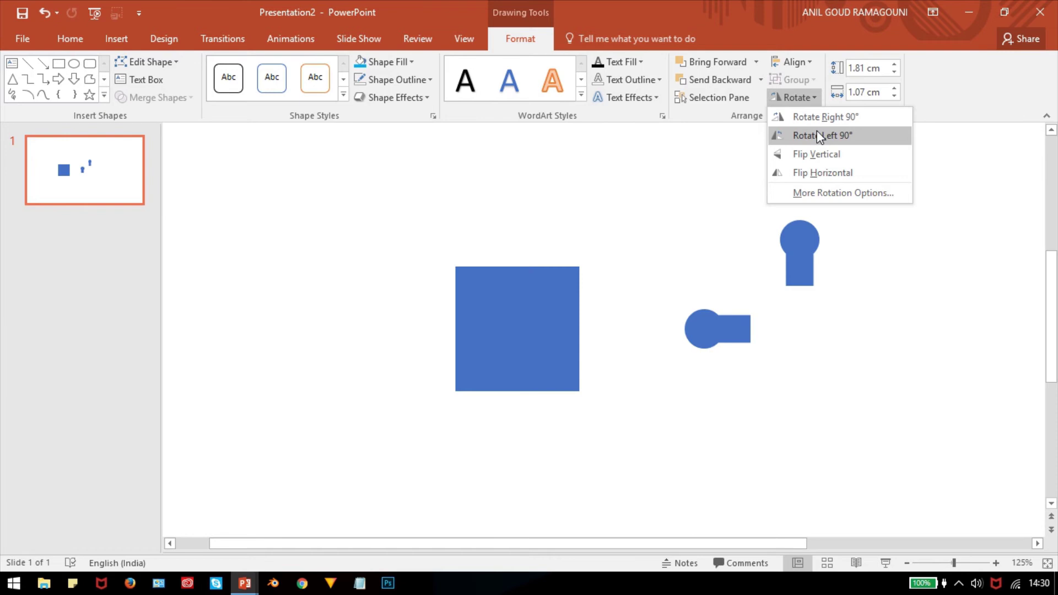
pyautogui.click(817, 130)
pyautogui.moveTo(733, 332); pyautogui.dragTo(569, 326)
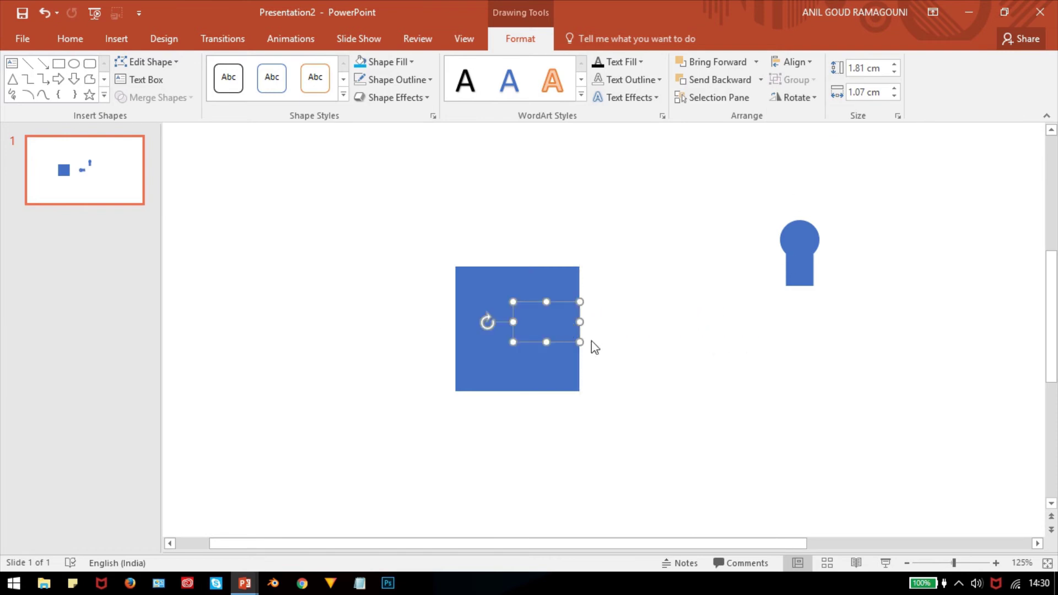
# - Align the square and the sideways keyhole by their middles
pyautogui.click(711, 461)
pyautogui.click(546, 333)
pyautogui.moveTo(367, 193); pyautogui.dragTo(702, 485)
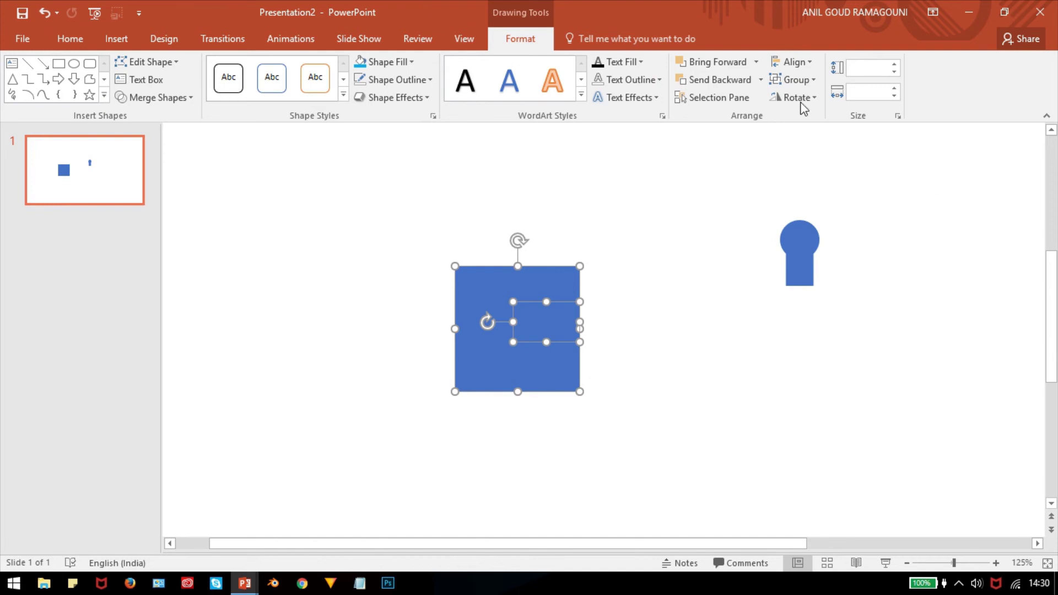
pyautogui.click(808, 63)
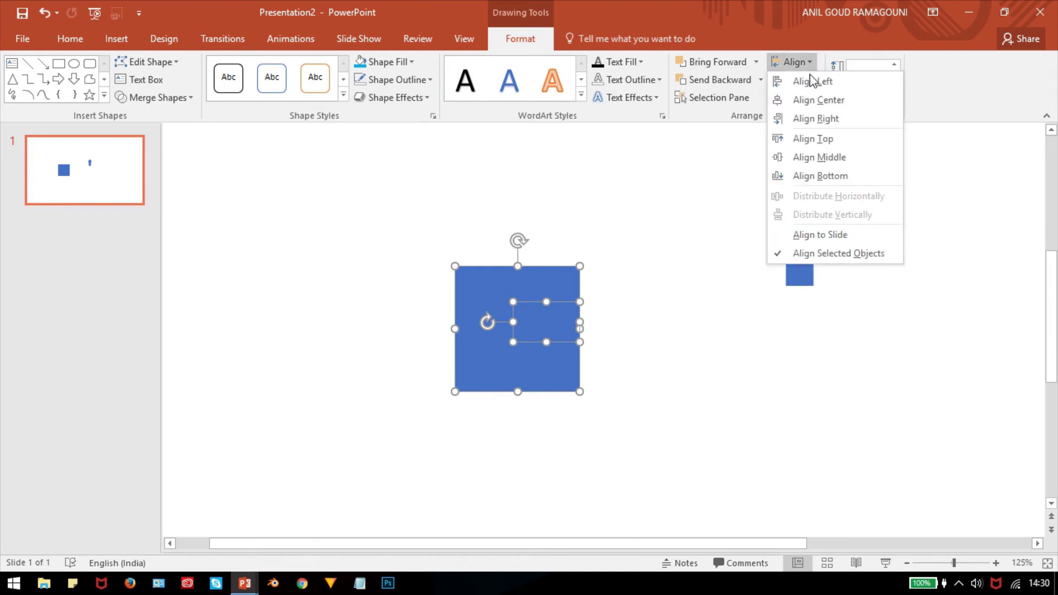
pyautogui.click(832, 156)
pyautogui.click(689, 325)
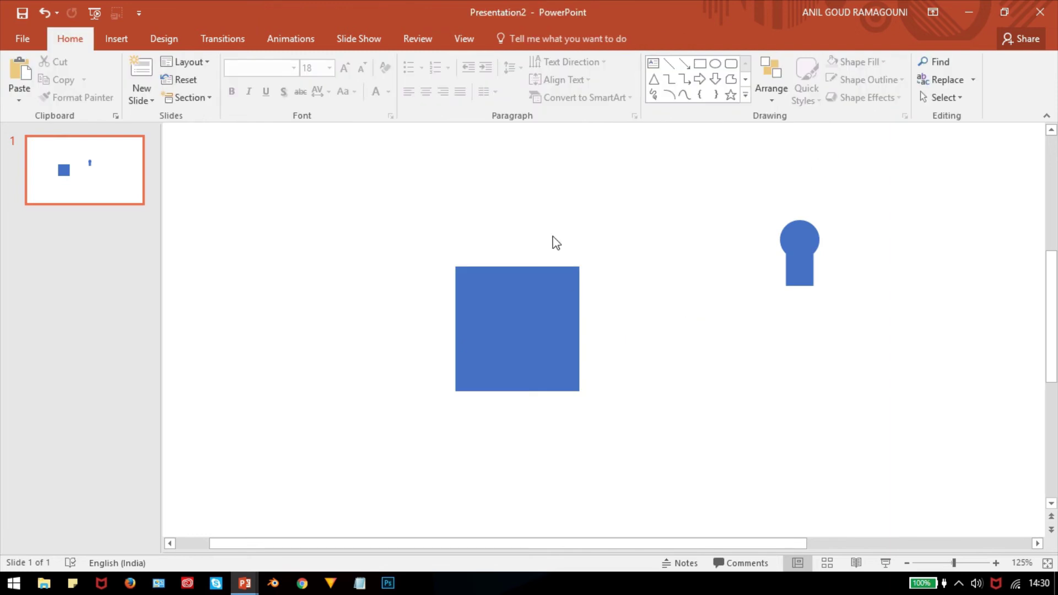
# - Subtract the keyhole from the square to cut a slot into its right edge
pyautogui.moveTo(402, 225)
pyautogui.mouseDown()
pyautogui.moveTo(610, 232)
pyautogui.moveTo(631, 463)
pyautogui.mouseUp()
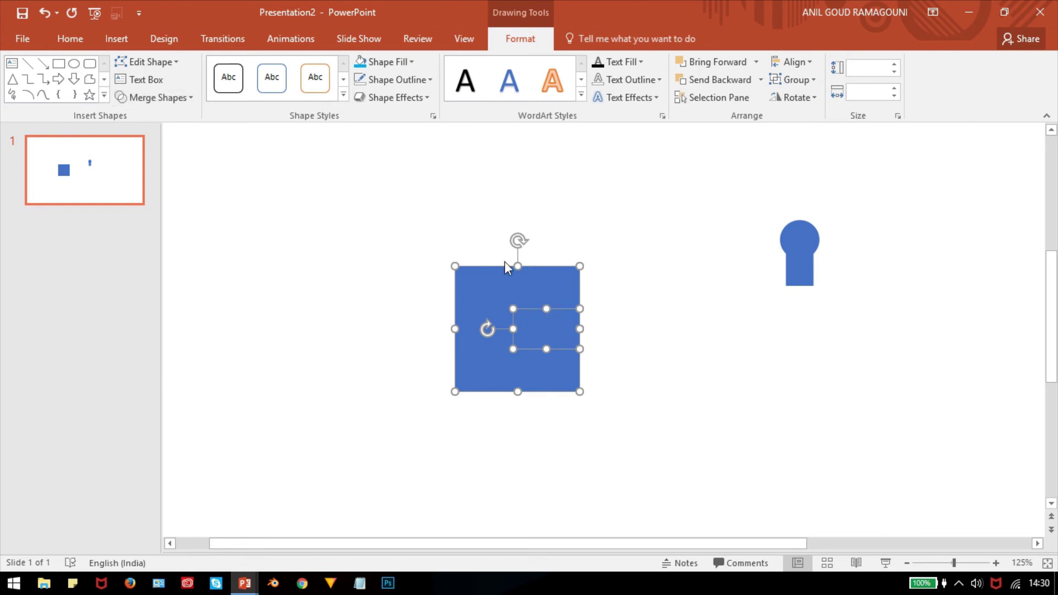
pyautogui.click(194, 99)
pyautogui.click(158, 190)
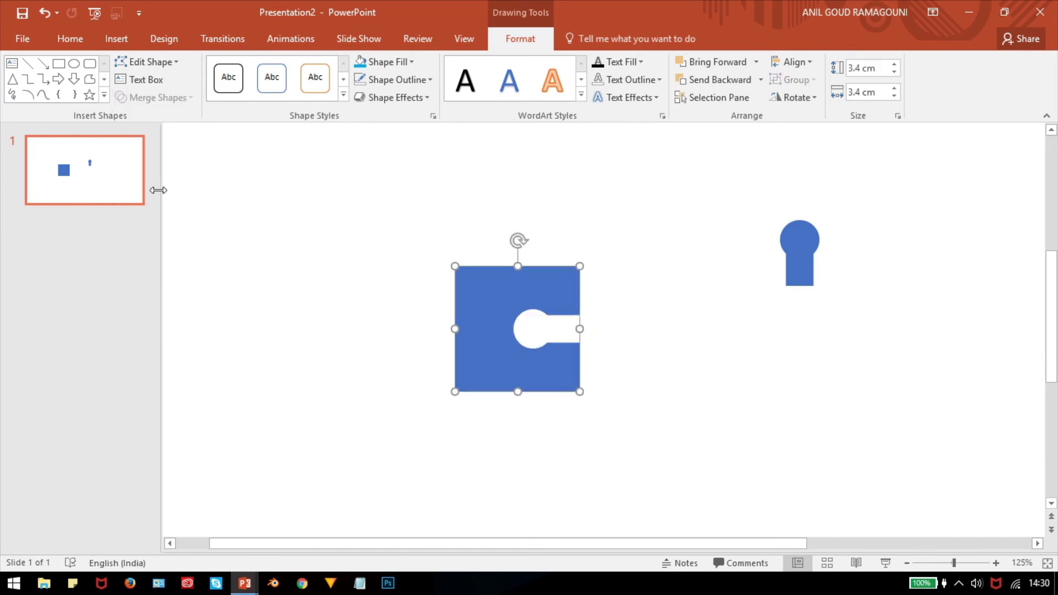
pyautogui.click(821, 384)
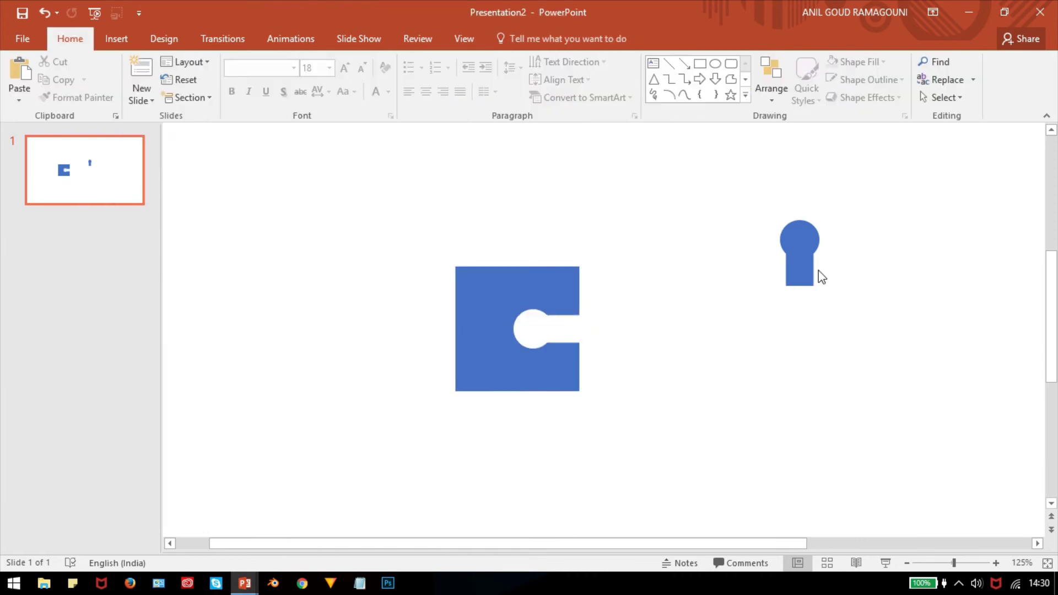
# - Place the upright keyhole on the square's top and centre it horizontally over the square
pyautogui.moveTo(793, 250)
pyautogui.mouseDown()
pyautogui.moveTo(524, 208)
pyautogui.moveTo(516, 229)
pyautogui.mouseUp()
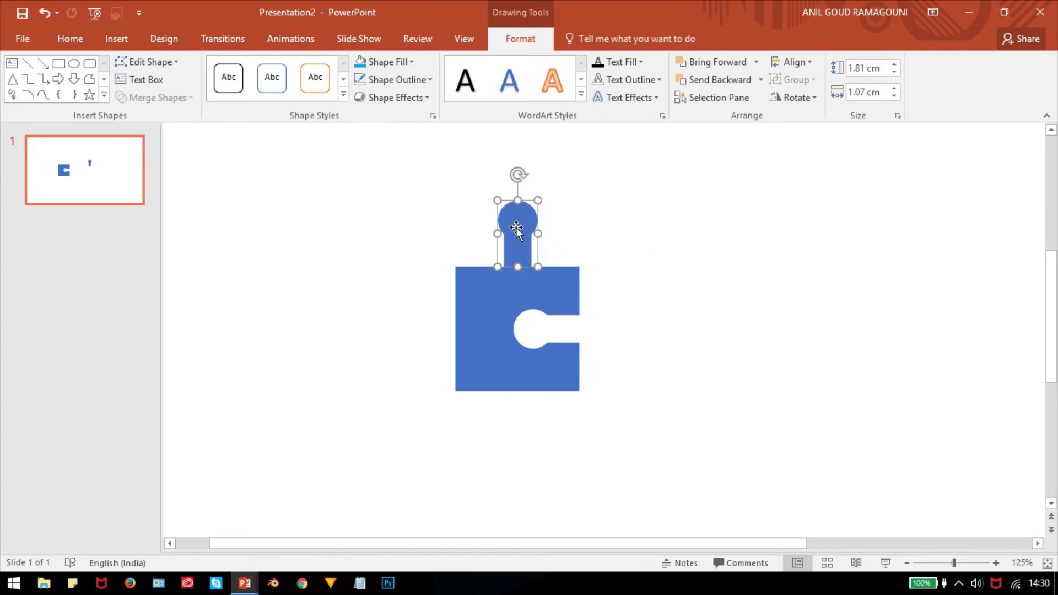
pyautogui.click(692, 324)
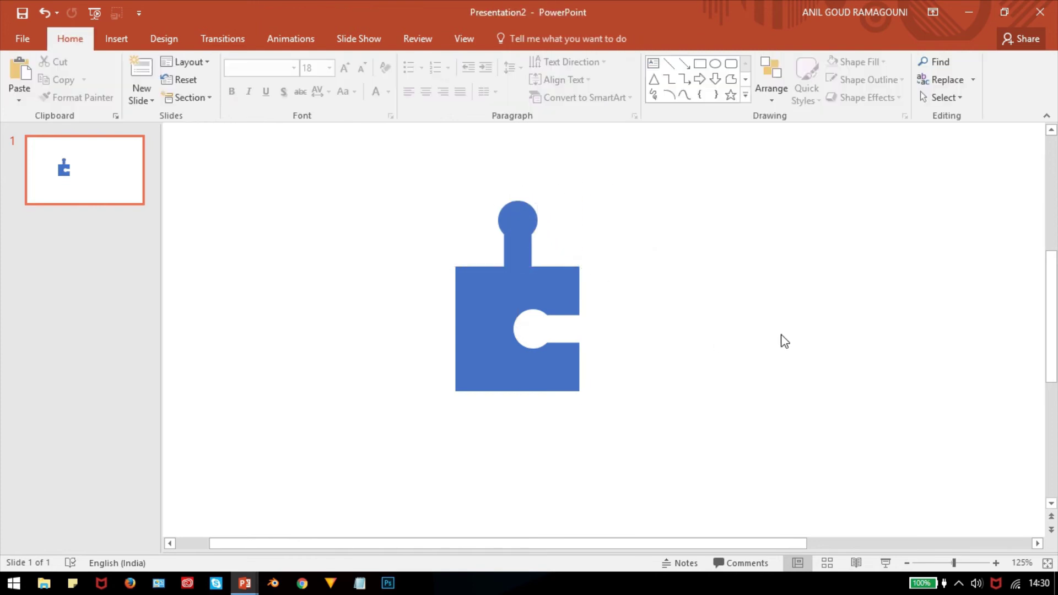
pyautogui.moveTo(788, 464)
pyautogui.mouseDown()
pyautogui.moveTo(439, 413)
pyautogui.moveTo(398, 140)
pyautogui.mouseUp()
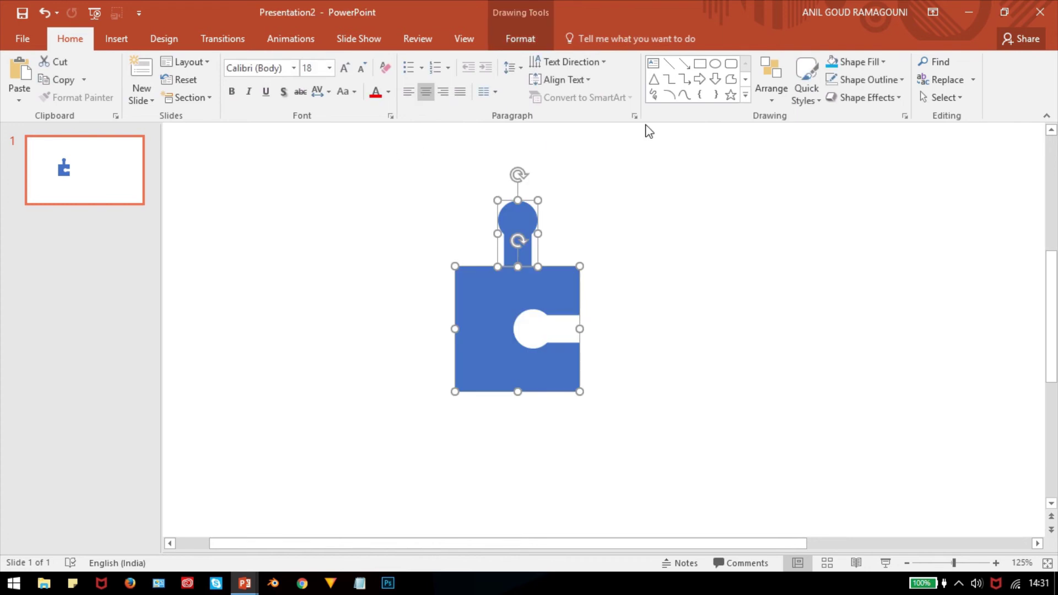
pyautogui.click(773, 98)
pyautogui.moveTo(795, 302)
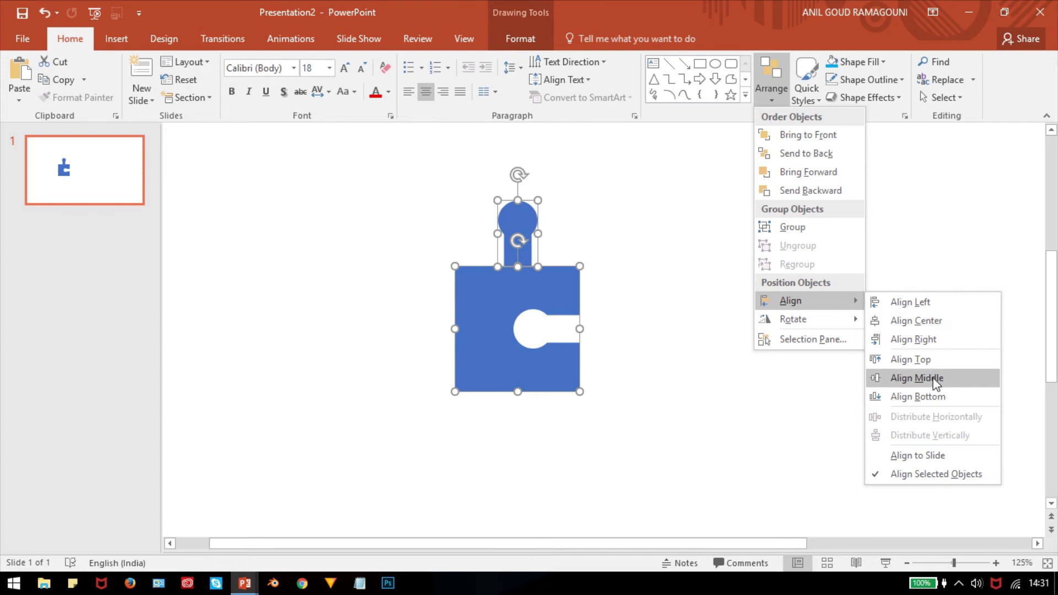
pyautogui.click(938, 321)
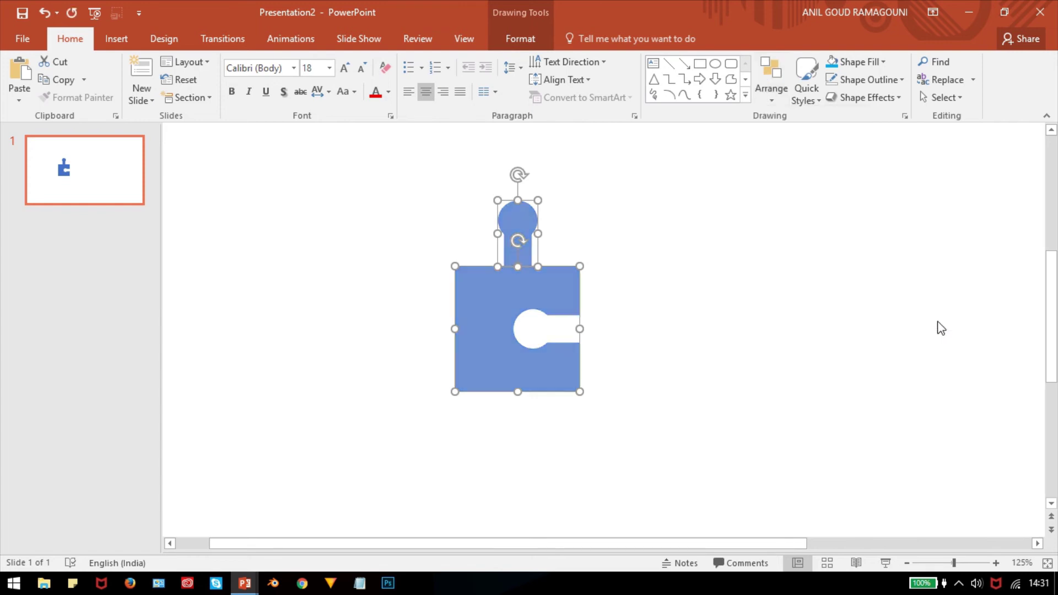
pyautogui.click(861, 319)
pyautogui.click(521, 209)
pyautogui.click(501, 294)
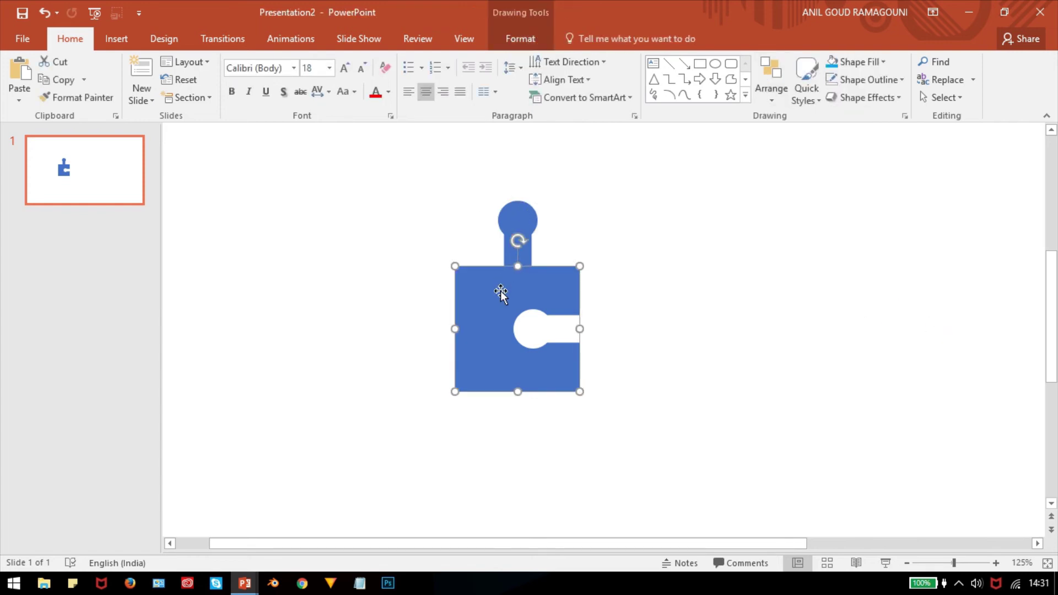
pyautogui.click(417, 168)
# - Union the knob and notched square into one jigsaw piece and shift it left
pyautogui.moveTo(371, 147); pyautogui.dragTo(711, 473)
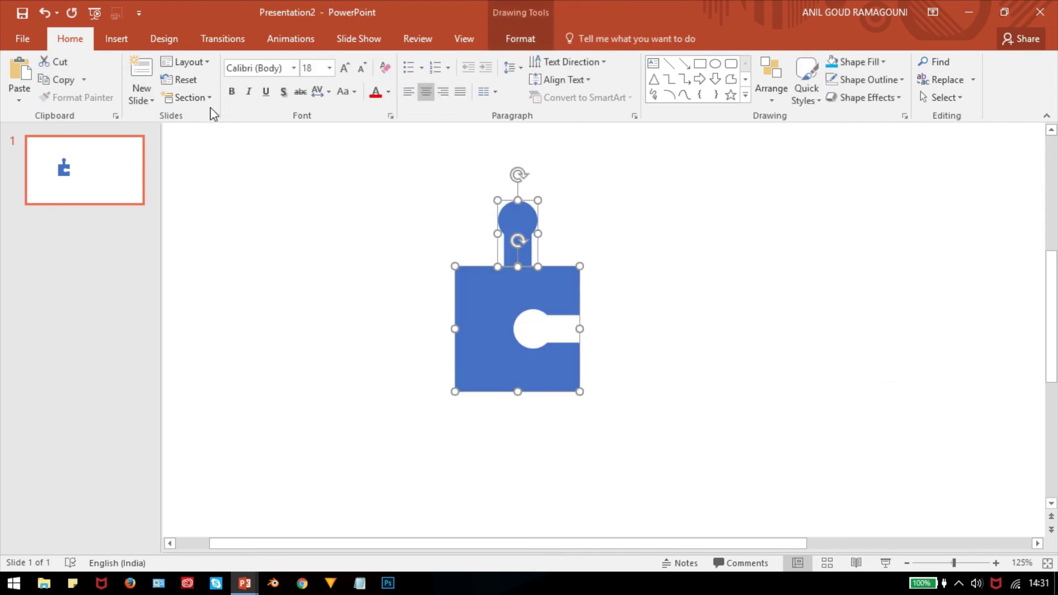
pyautogui.click(529, 38)
pyautogui.click(190, 97)
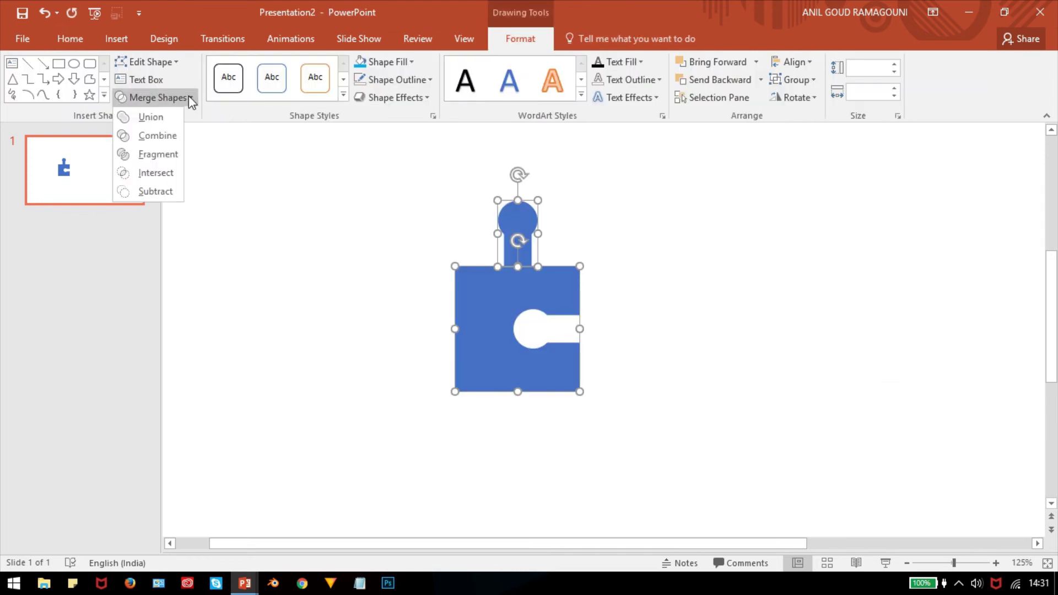
pyautogui.click(168, 117)
pyautogui.click(685, 295)
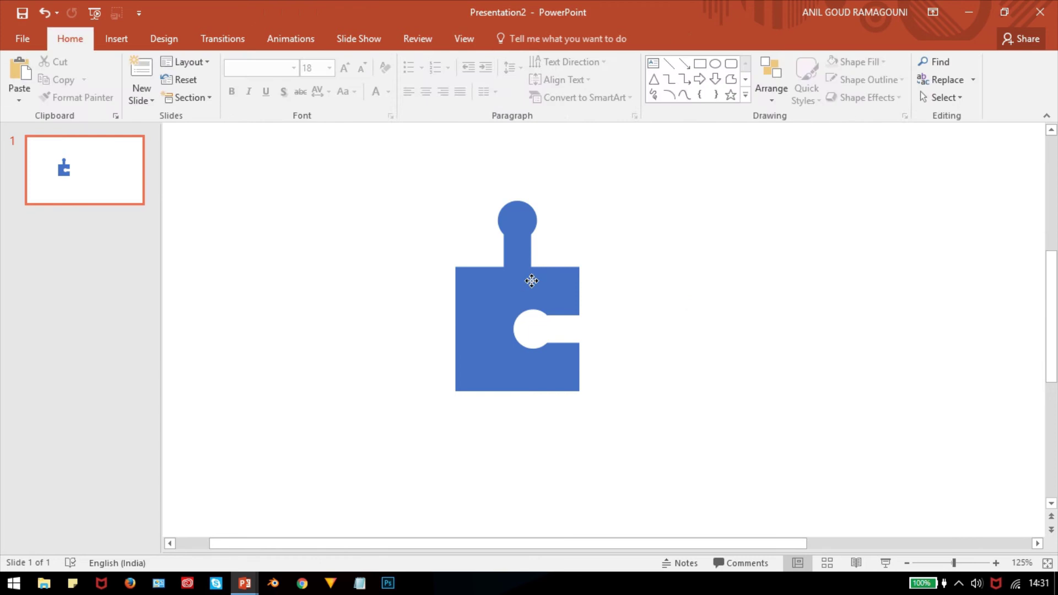
pyautogui.moveTo(531, 279); pyautogui.dragTo(440, 220)
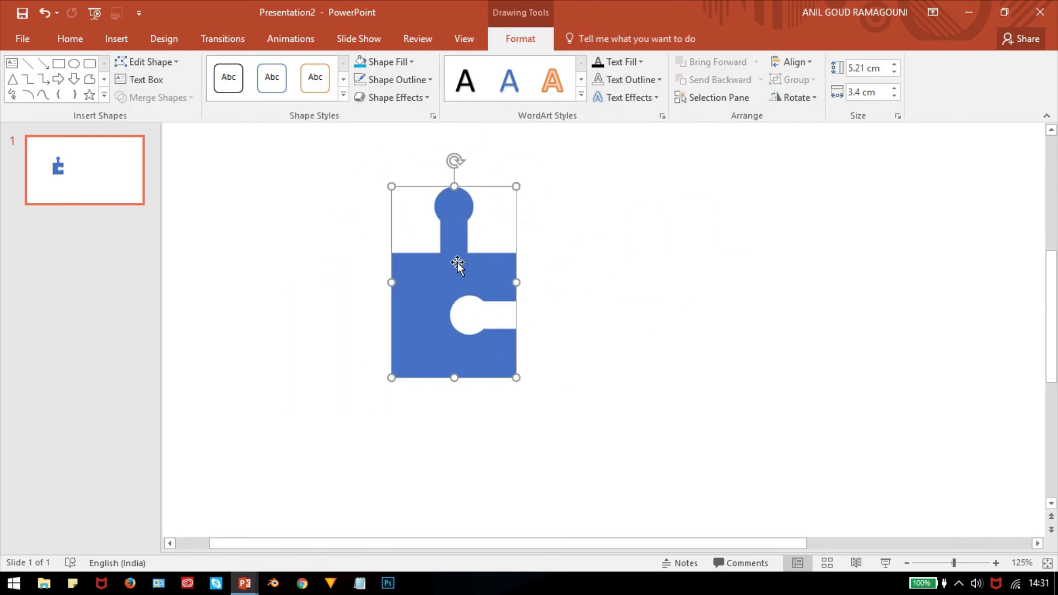
# - Centre the piece, then attach a copy rotated 90° right to its top
pyautogui.moveTo(457, 263); pyautogui.dragTo(428, 275)
pyautogui.scroll(-5, 677, 268)
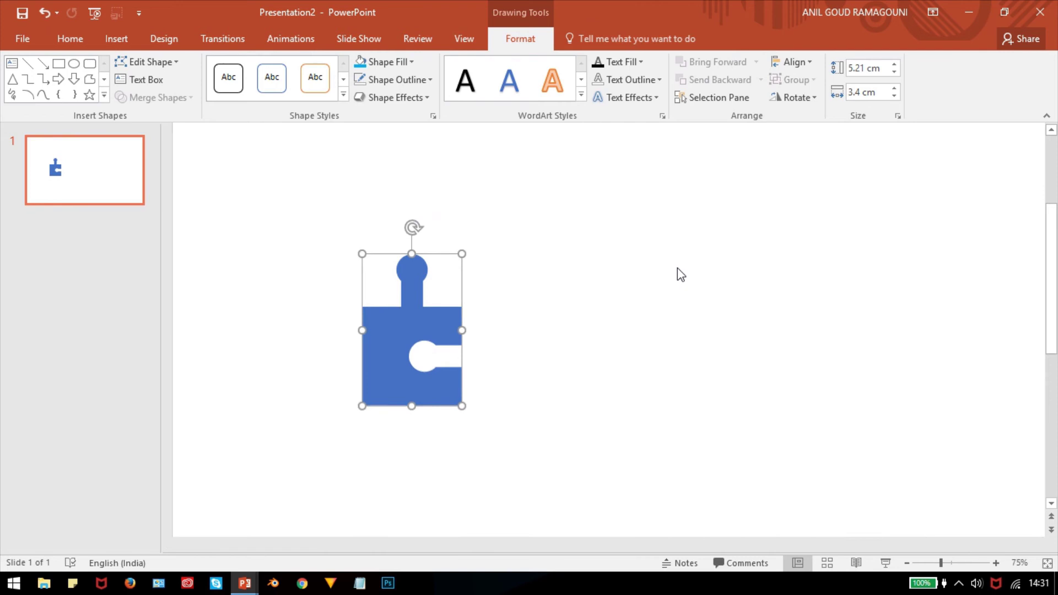
pyautogui.moveTo(449, 314); pyautogui.dragTo(539, 306)
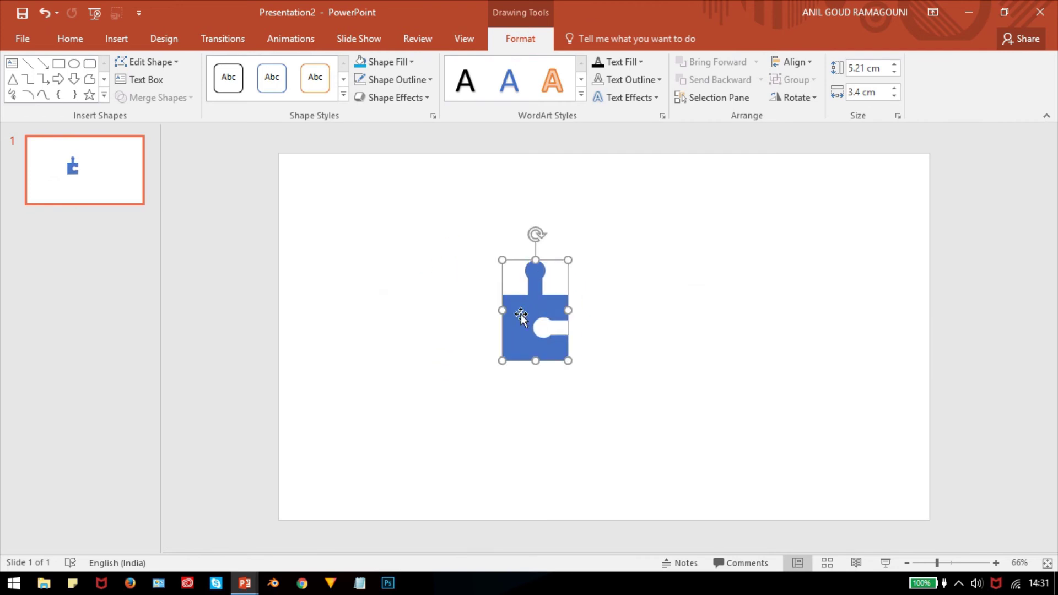
pyautogui.moveTo(532, 271); pyautogui.dragTo(683, 278)
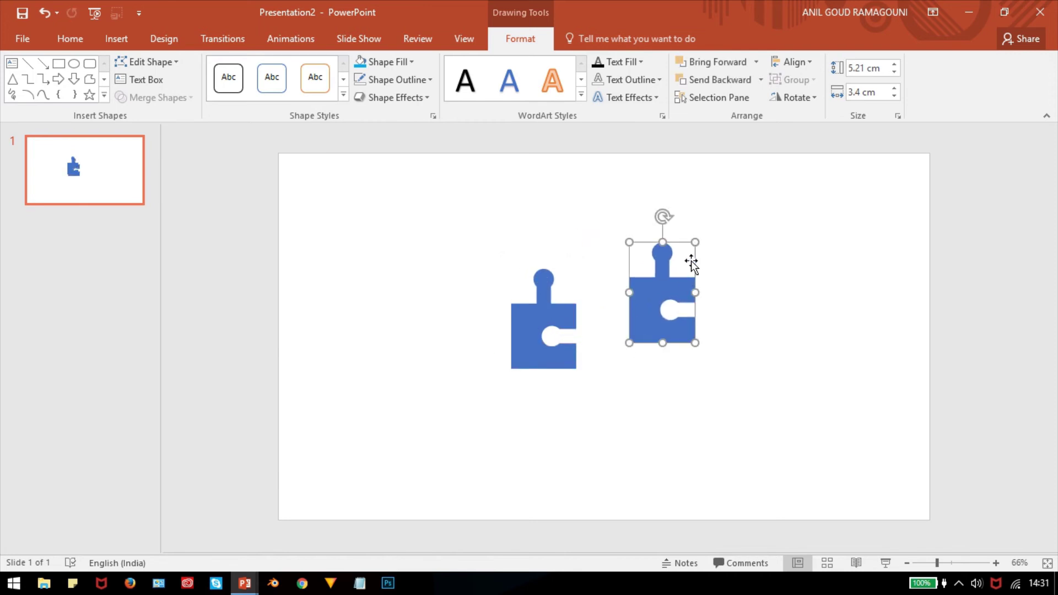
pyautogui.click(806, 99)
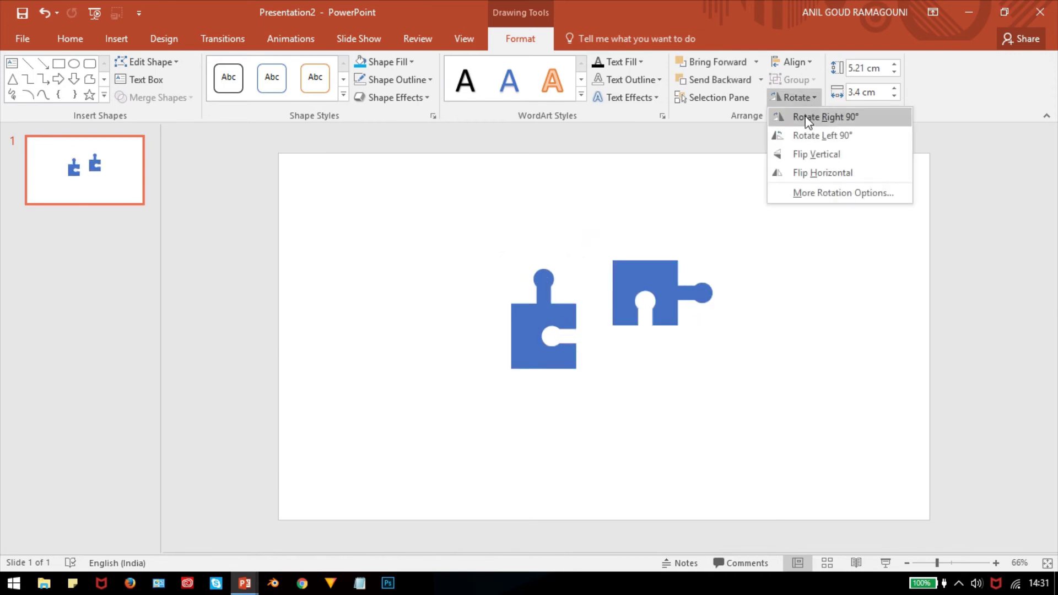
pyautogui.click(807, 118)
pyautogui.moveTo(683, 280); pyautogui.dragTo(571, 265)
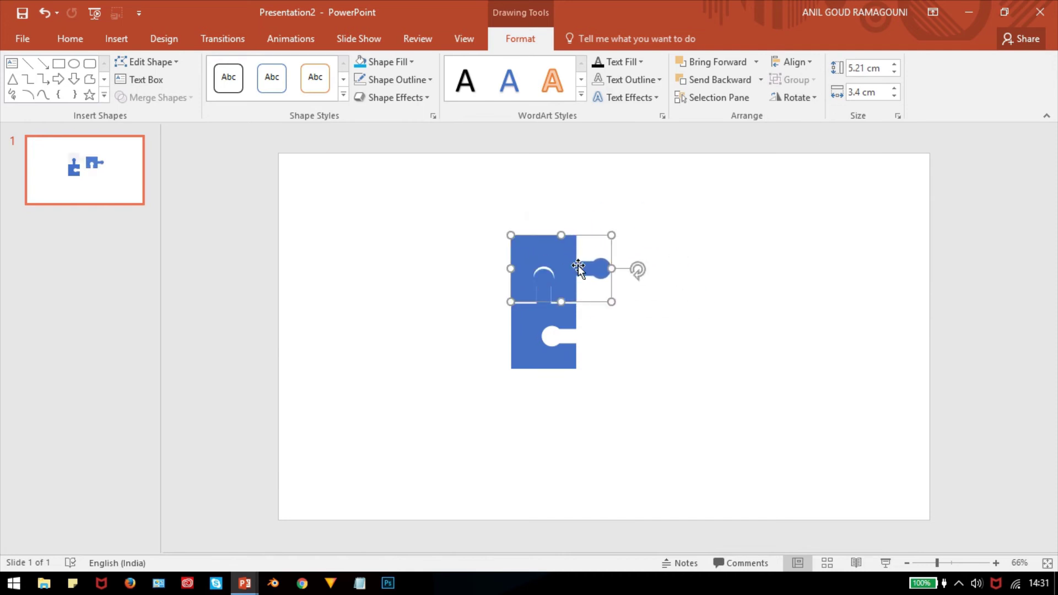
pyautogui.press('Down')
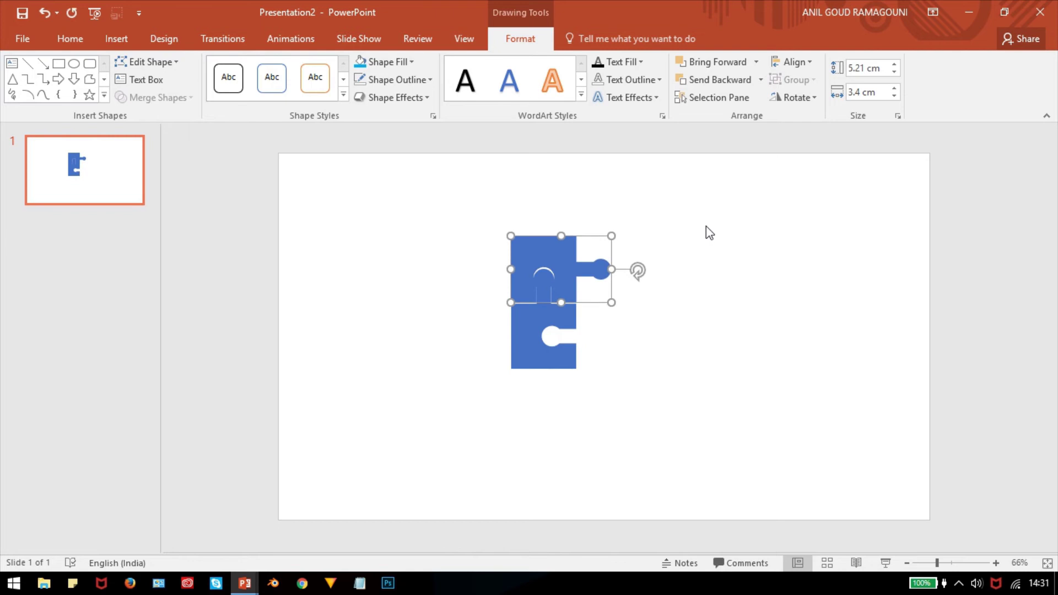
pyautogui.hotkey('ctrl', 'Up')
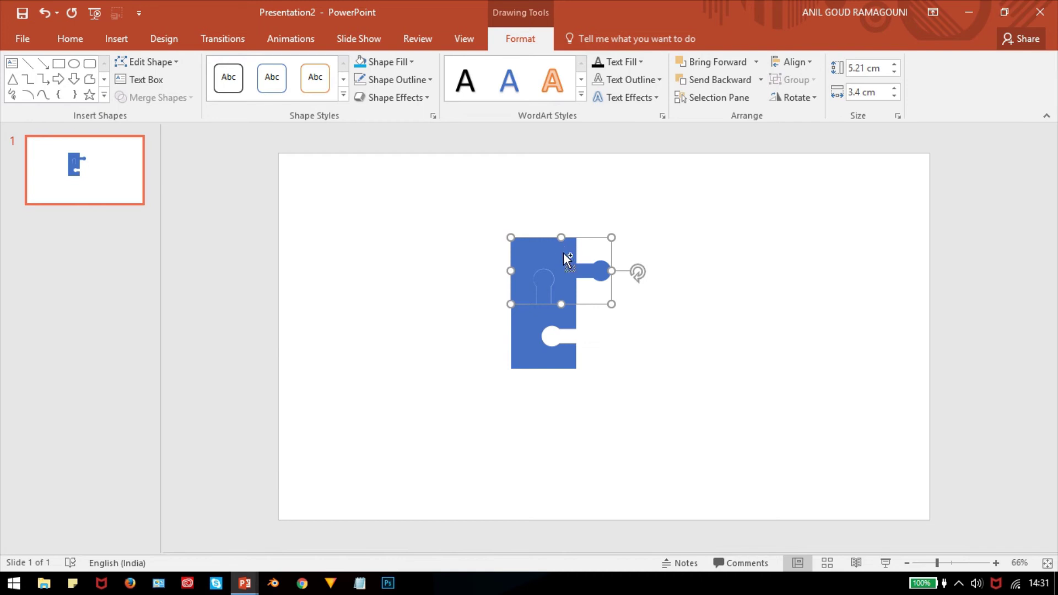
# - Add further copies rotated 90° right into the top-right and bottom-right spots
pyautogui.moveTo(563, 253); pyautogui.dragTo(706, 253)
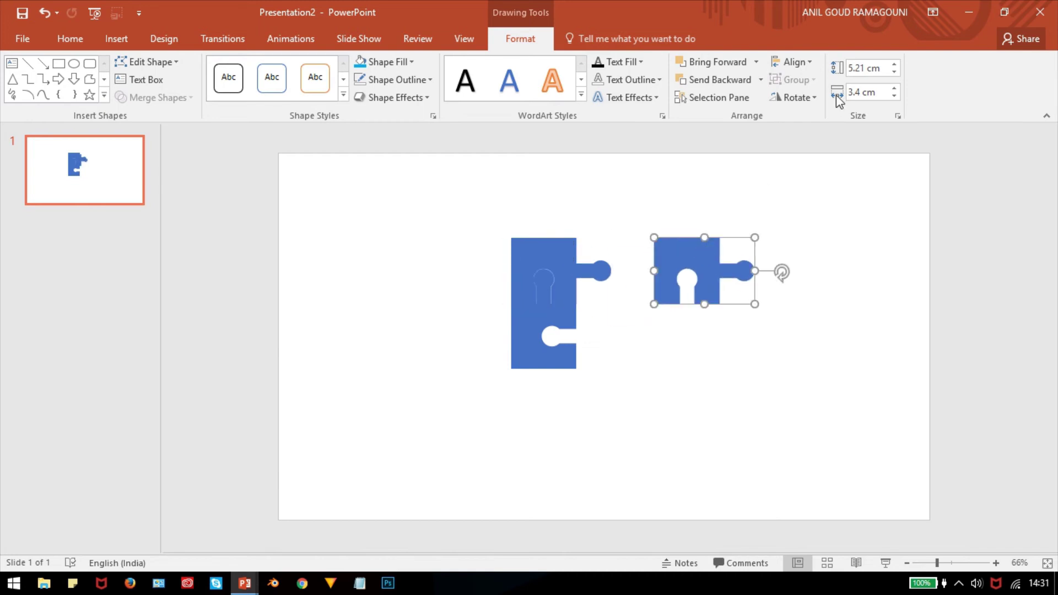
pyautogui.click(795, 98)
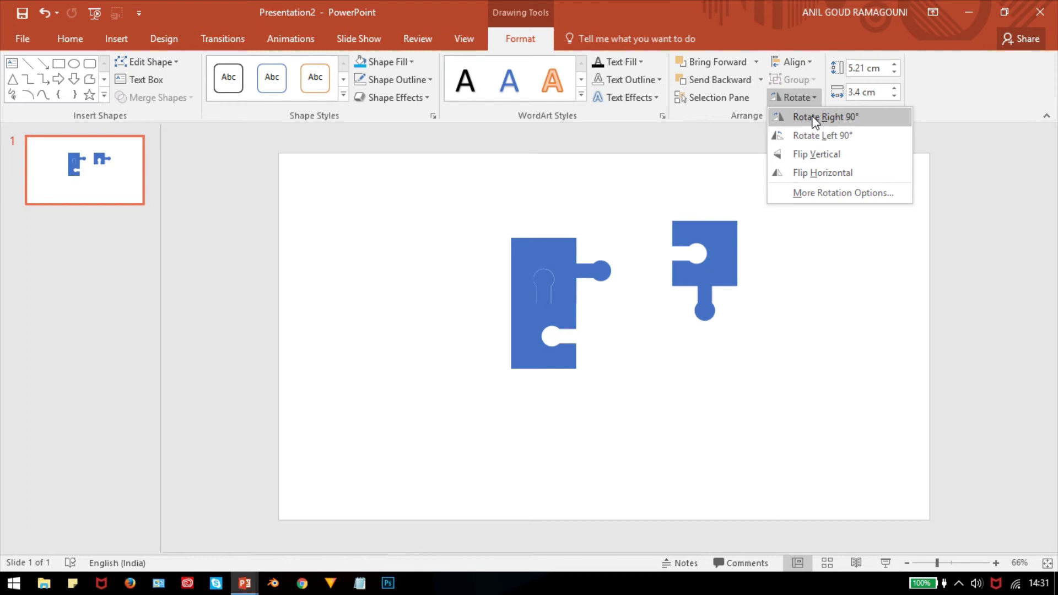
pyautogui.click(815, 118)
pyautogui.moveTo(719, 251); pyautogui.dragTo(756, 271)
pyautogui.click(809, 99)
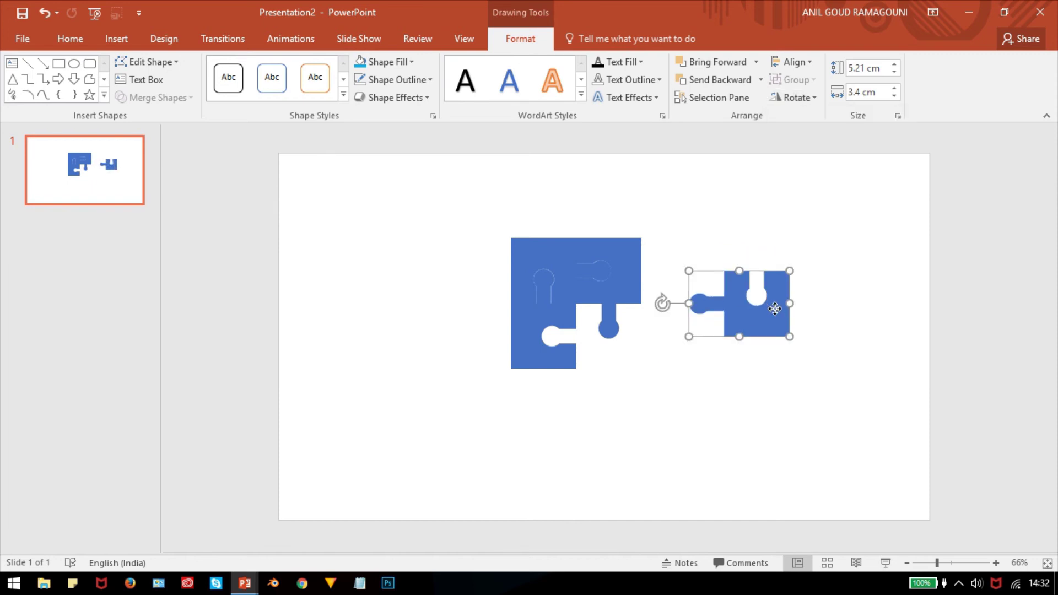
pyautogui.moveTo(778, 305); pyautogui.dragTo(626, 337)
# - Give the top-left jigsaw piece a yellow fill and a red outline
pyautogui.click(732, 352)
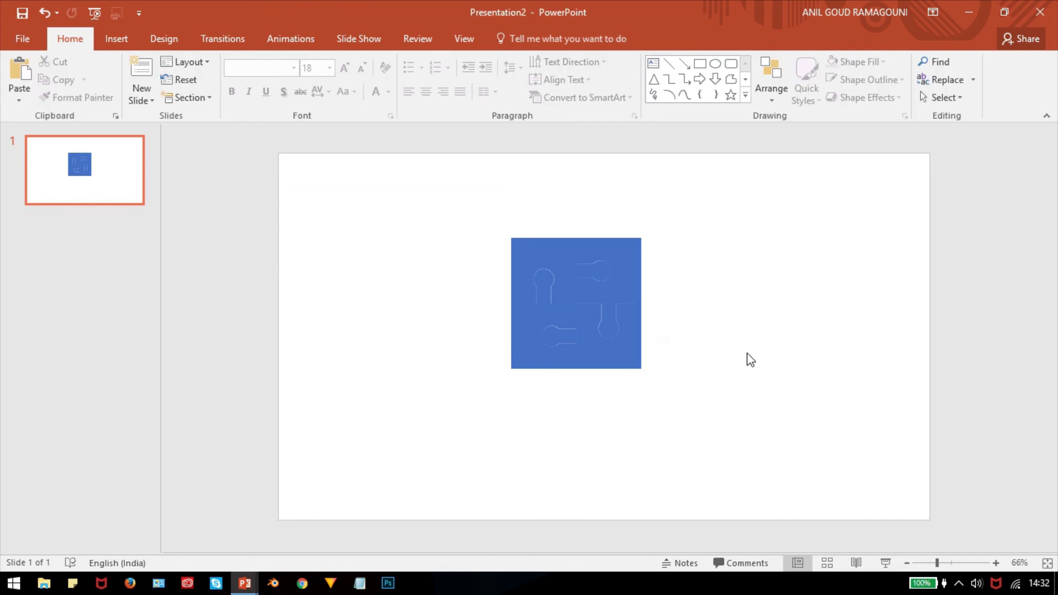
pyautogui.hotkey('ctrl', 'z')
pyautogui.moveTo(478, 209); pyautogui.dragTo(704, 435)
pyautogui.click(765, 432)
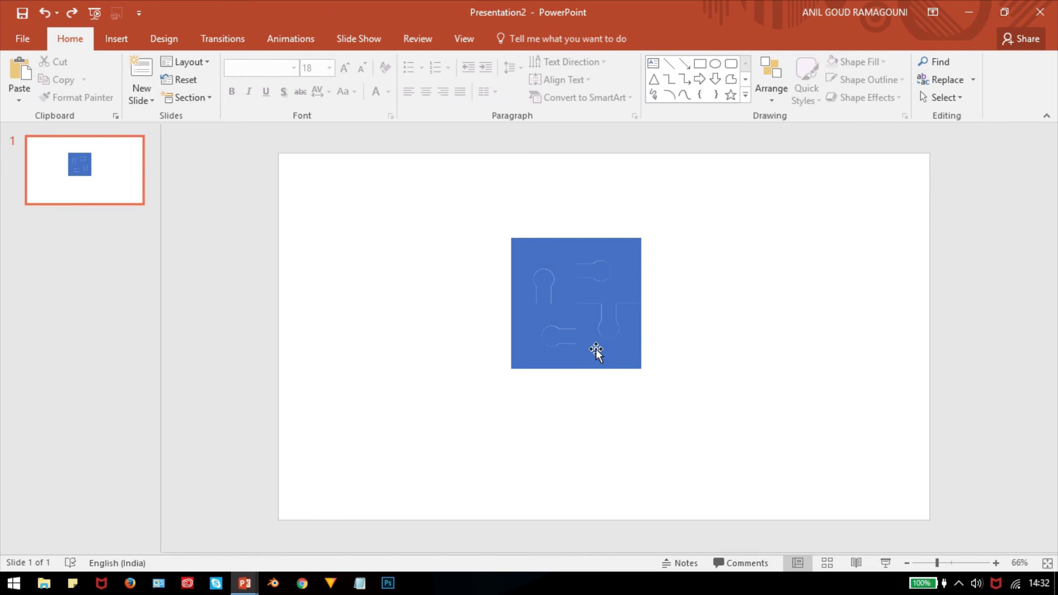
pyautogui.click(533, 251)
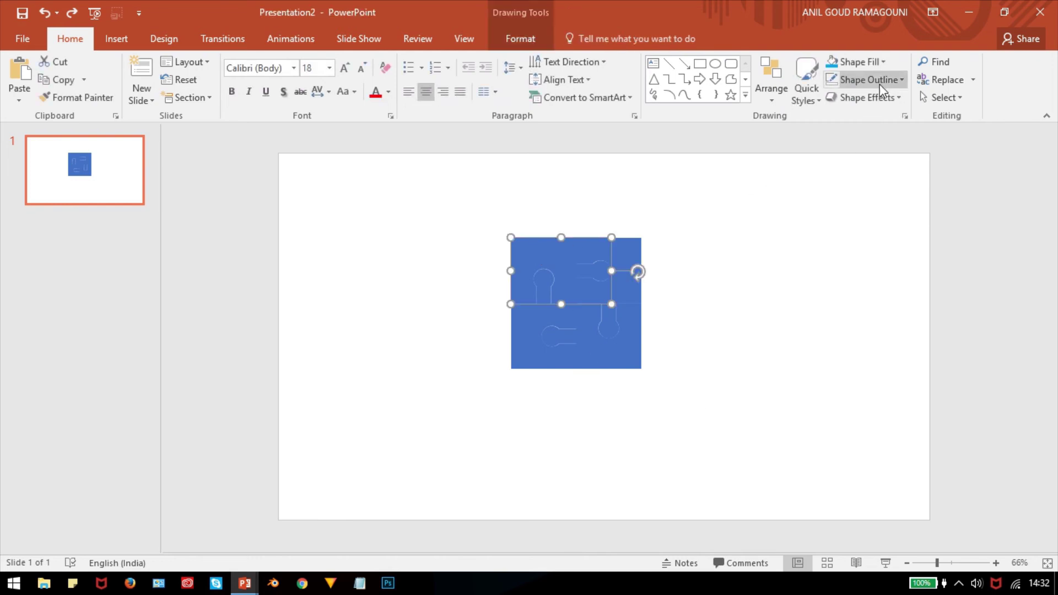
pyautogui.click(885, 63)
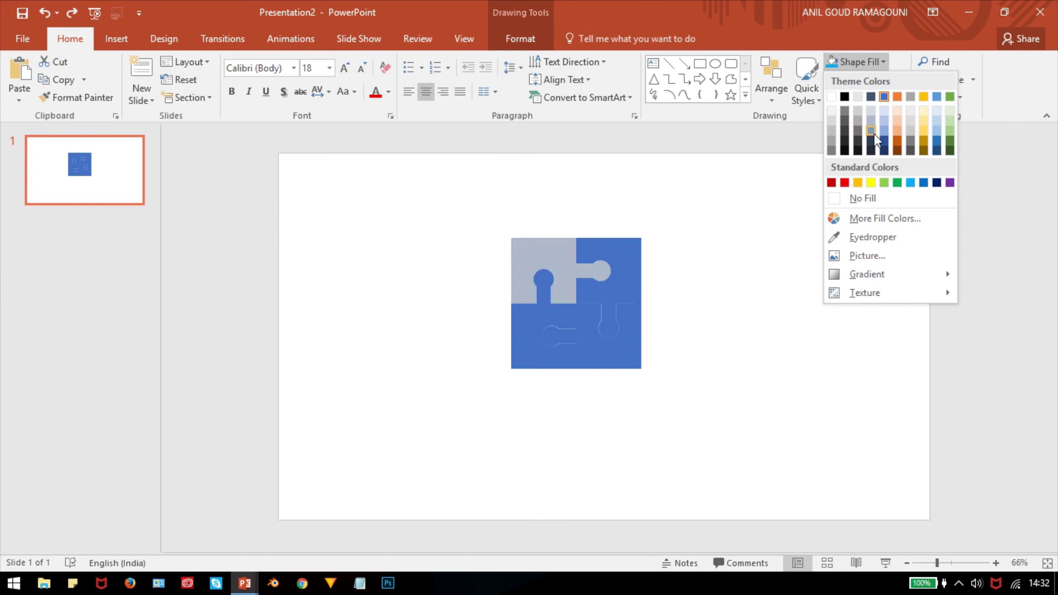
pyautogui.click(871, 183)
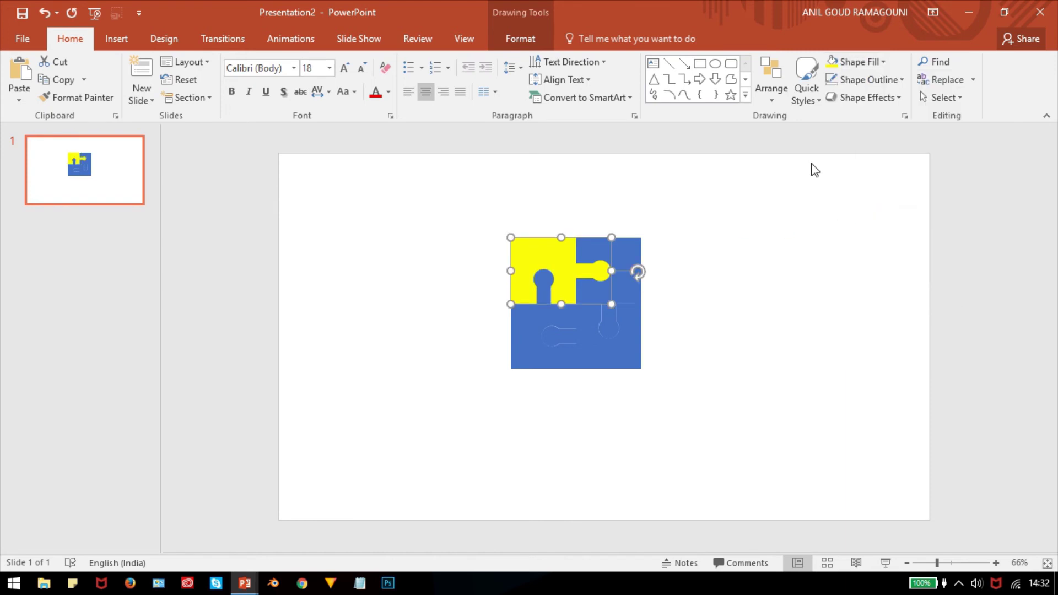
pyautogui.click(902, 81)
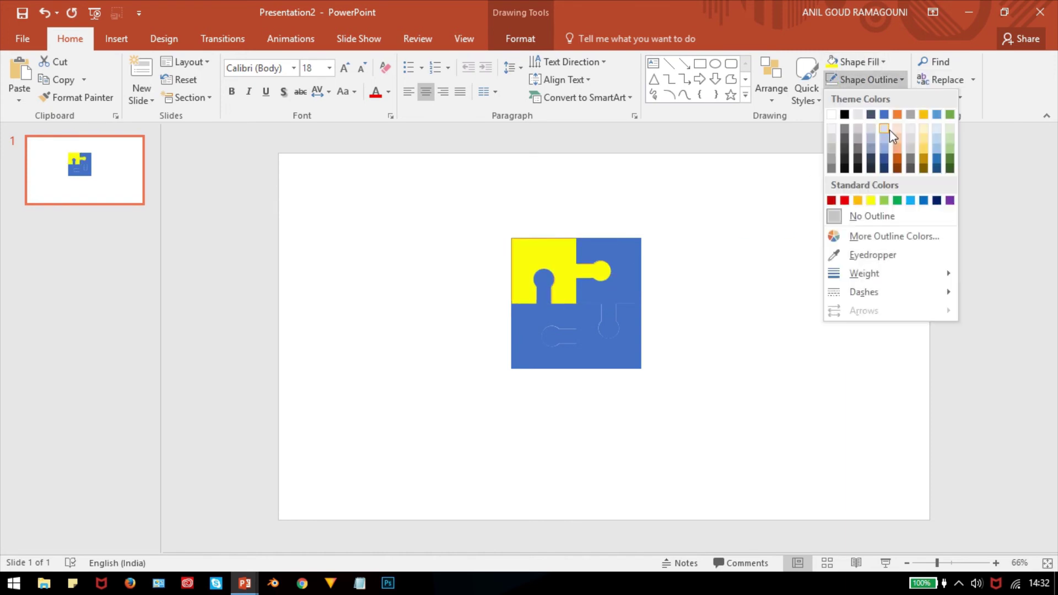
pyautogui.click(845, 200)
# - Select the top-right piece and compare the slide with the reference image
pyautogui.click(631, 246)
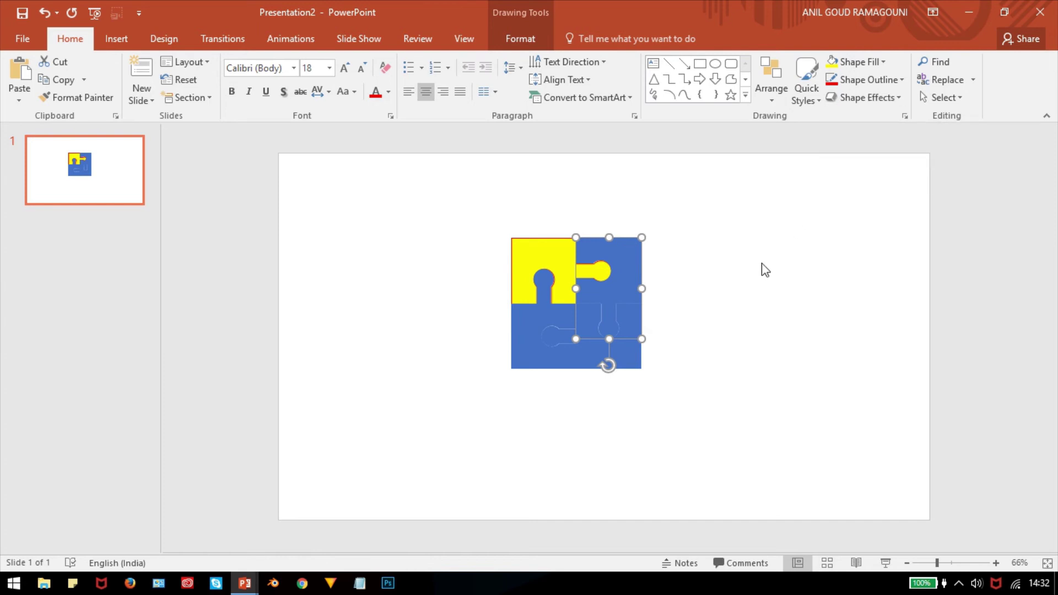
pyautogui.press('super+d')
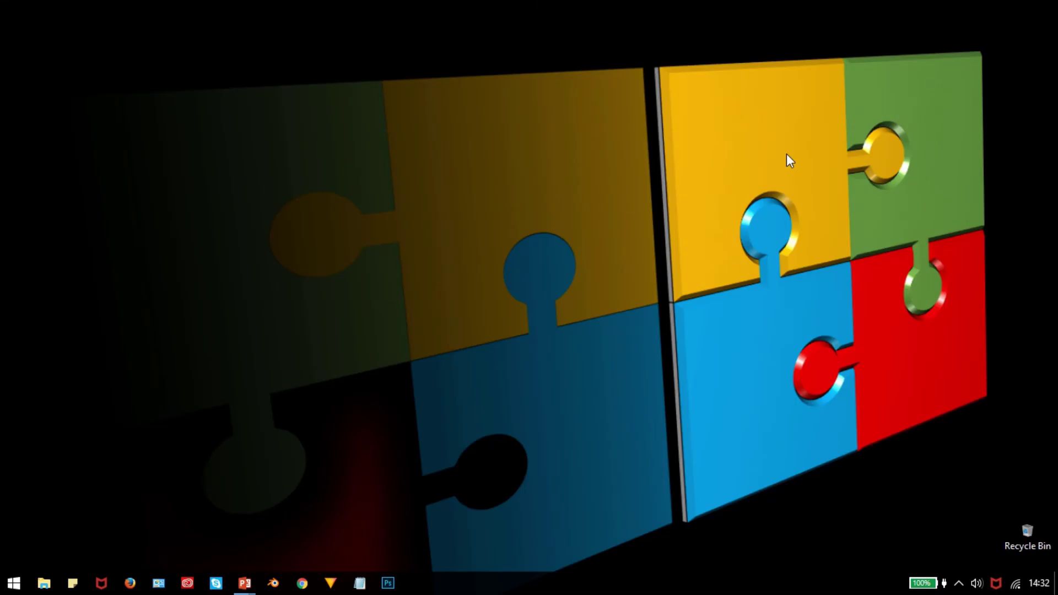
pyautogui.press('super+d')
# - Fill the top-left piece with gold and the top-right piece with light green
pyautogui.click(570, 256)
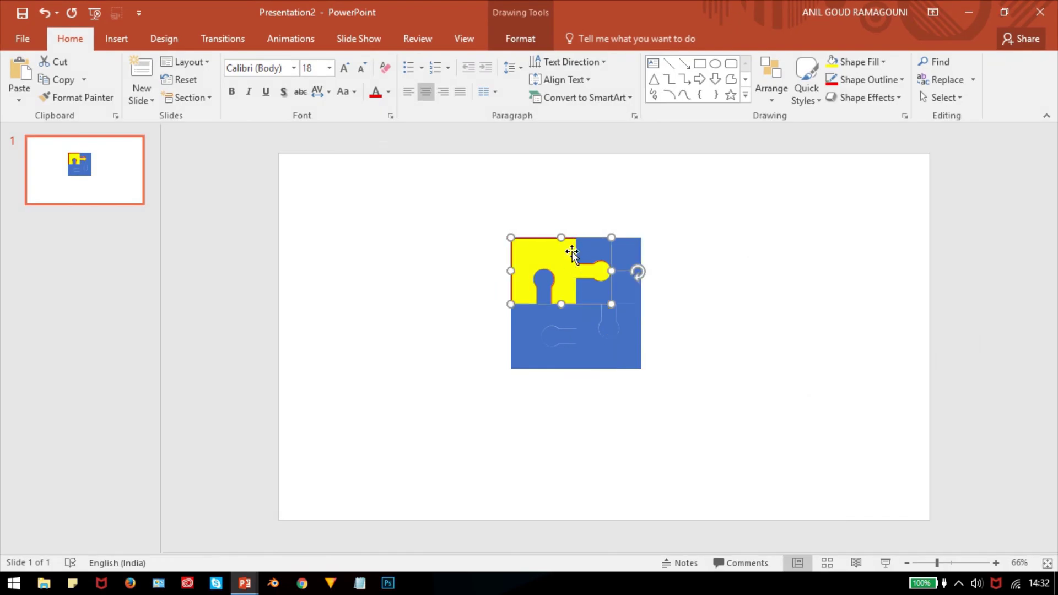
pyautogui.click(884, 62)
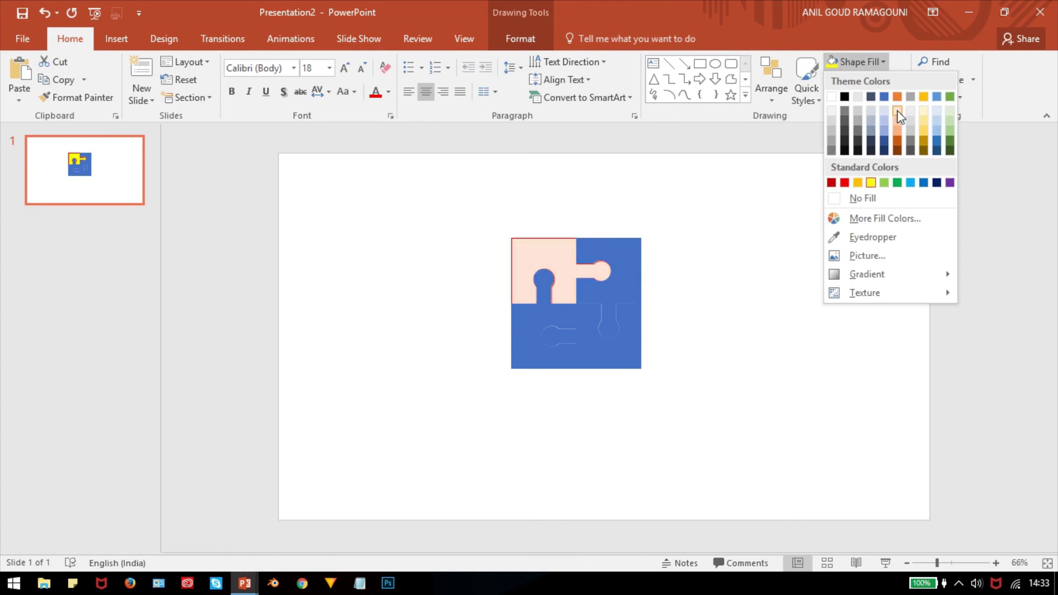
pyautogui.click(923, 97)
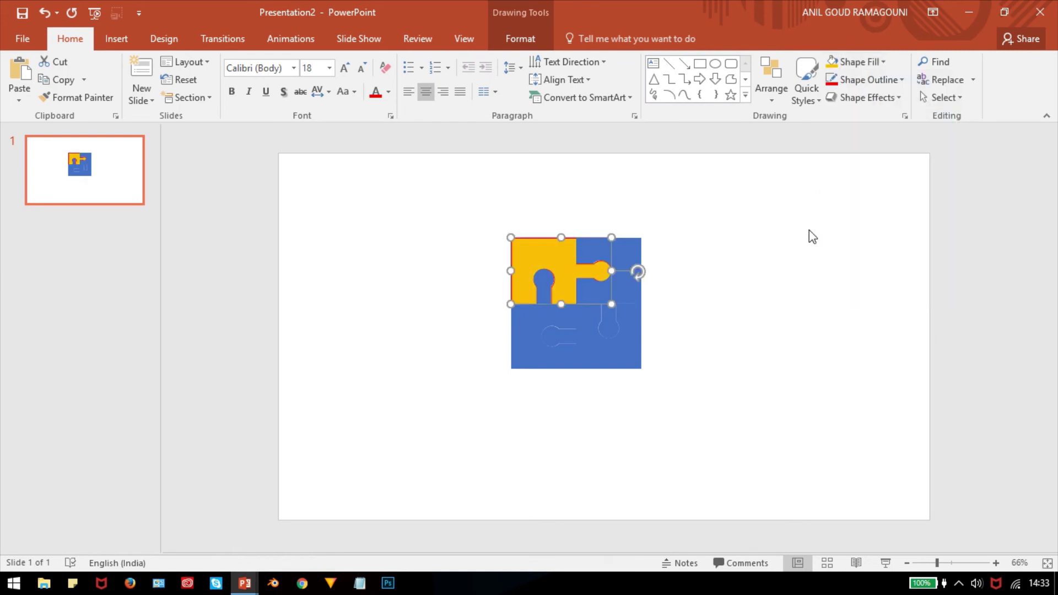
pyautogui.press('super+d')
pyautogui.press('super+d')
pyautogui.click(633, 256)
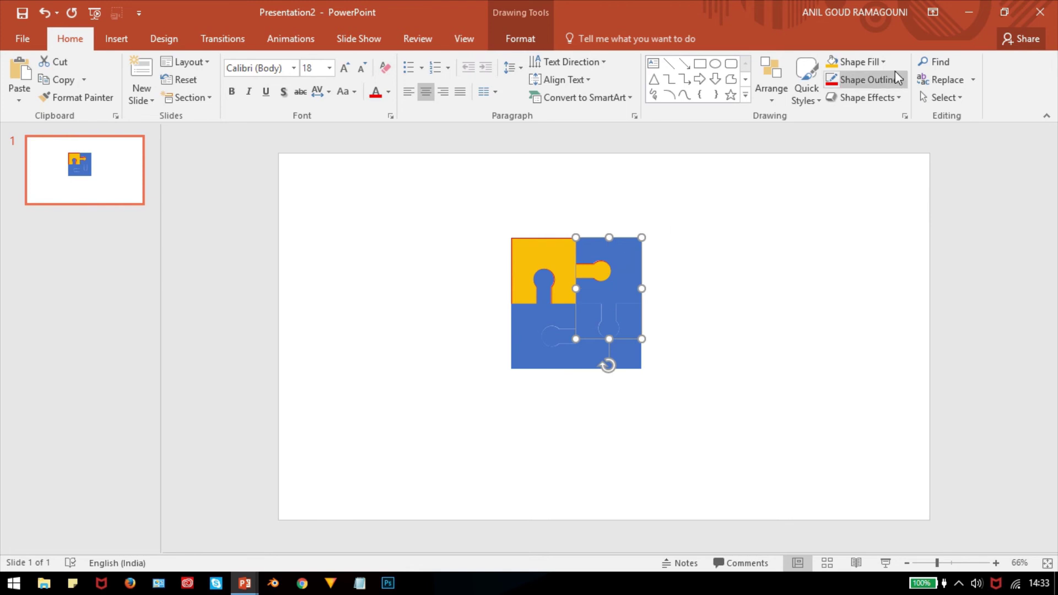
pyautogui.click(884, 59)
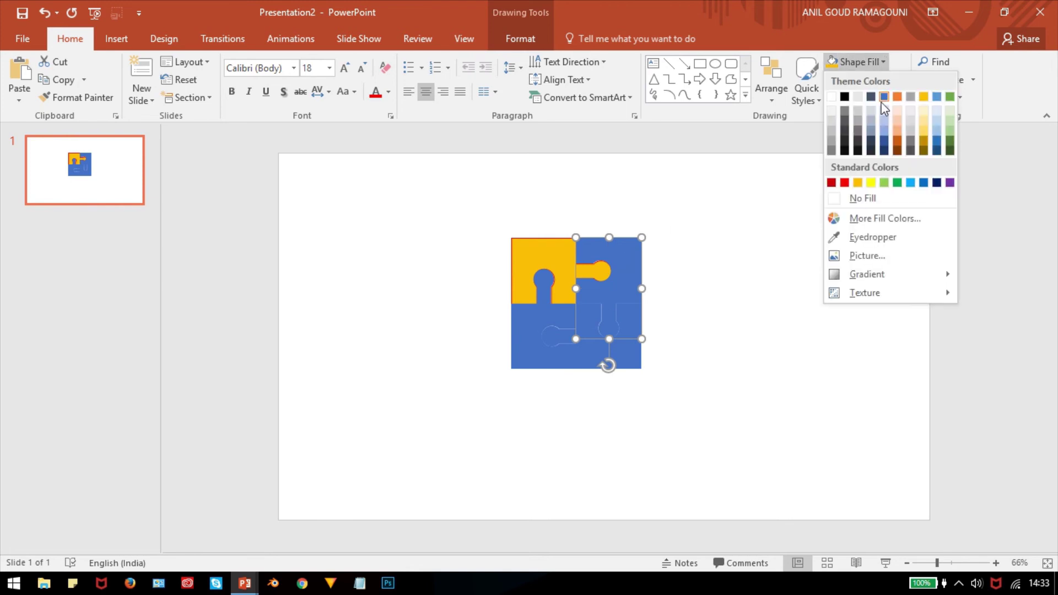
pyautogui.click(884, 182)
pyautogui.press('super+d')
pyautogui.press('super+d')
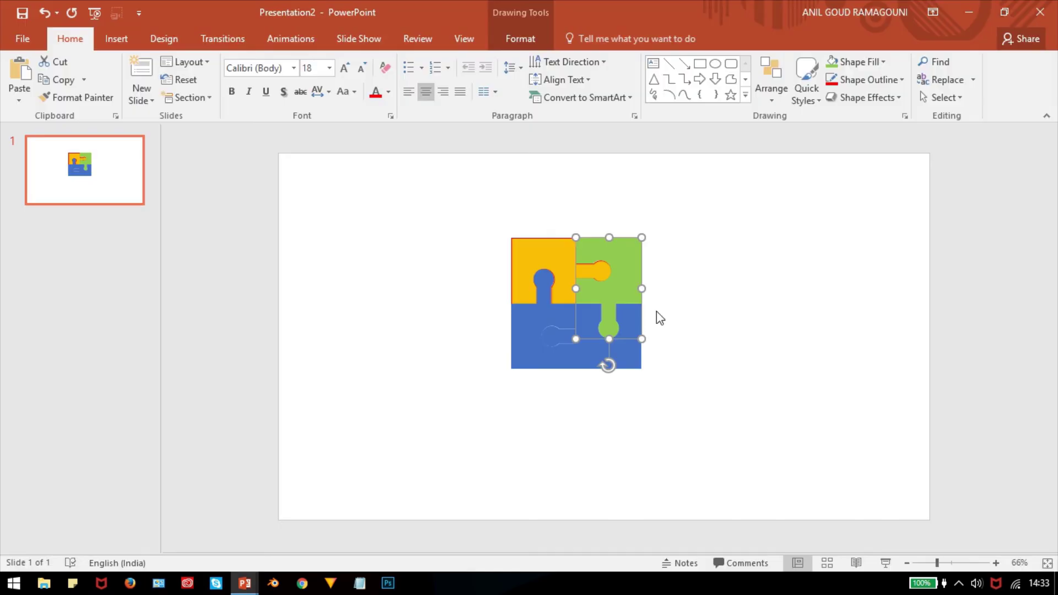
# - Fill the bottom-right piece with red and the bottom-left piece with light blue
pyautogui.click(633, 322)
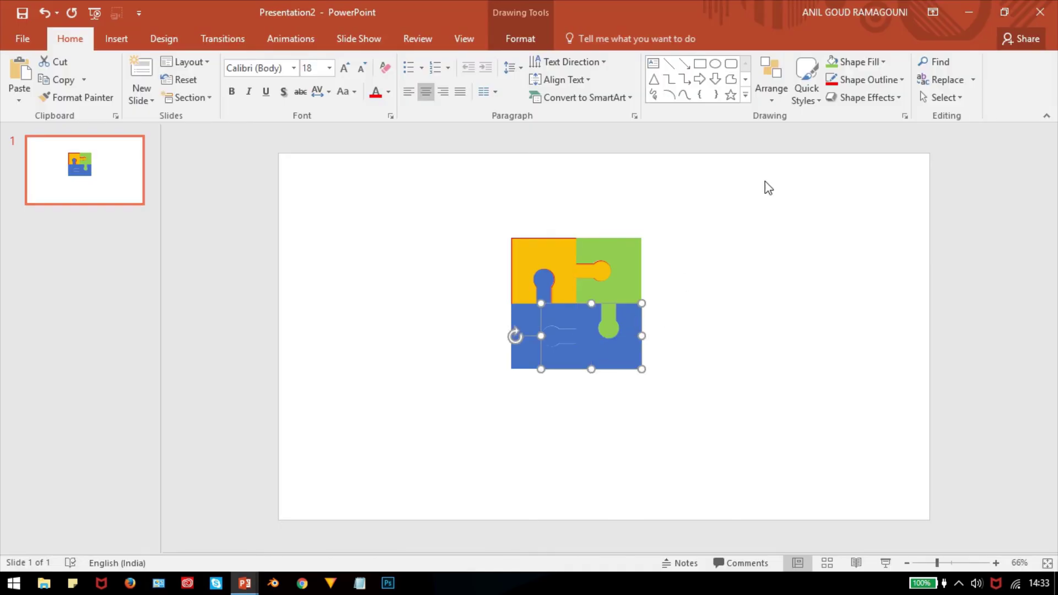
pyautogui.click(883, 62)
pyautogui.click(849, 182)
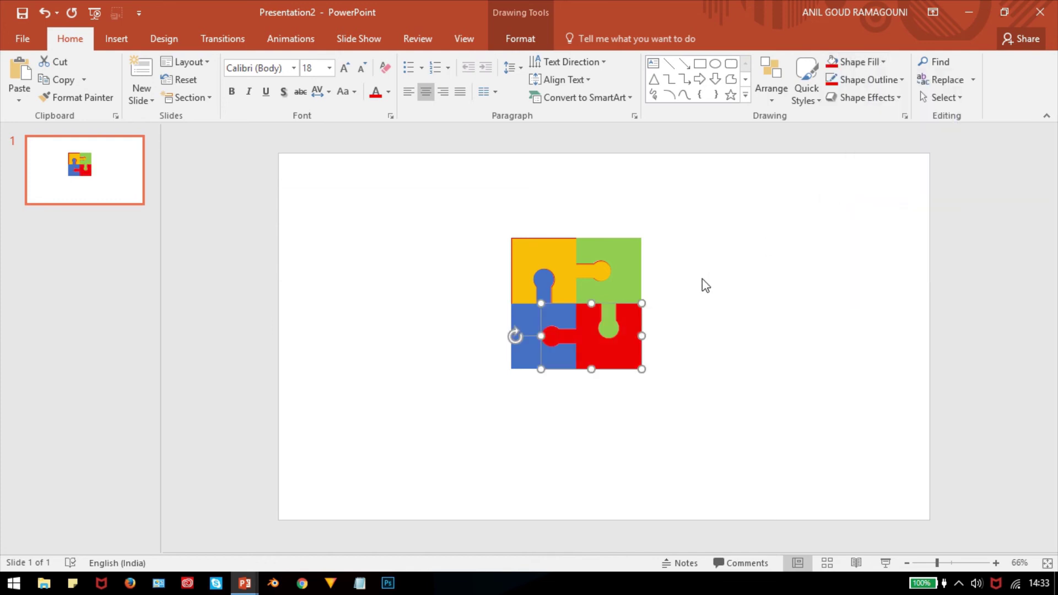
pyautogui.press('super+d')
pyautogui.press('super+d')
pyautogui.click(564, 311)
pyautogui.click(876, 63)
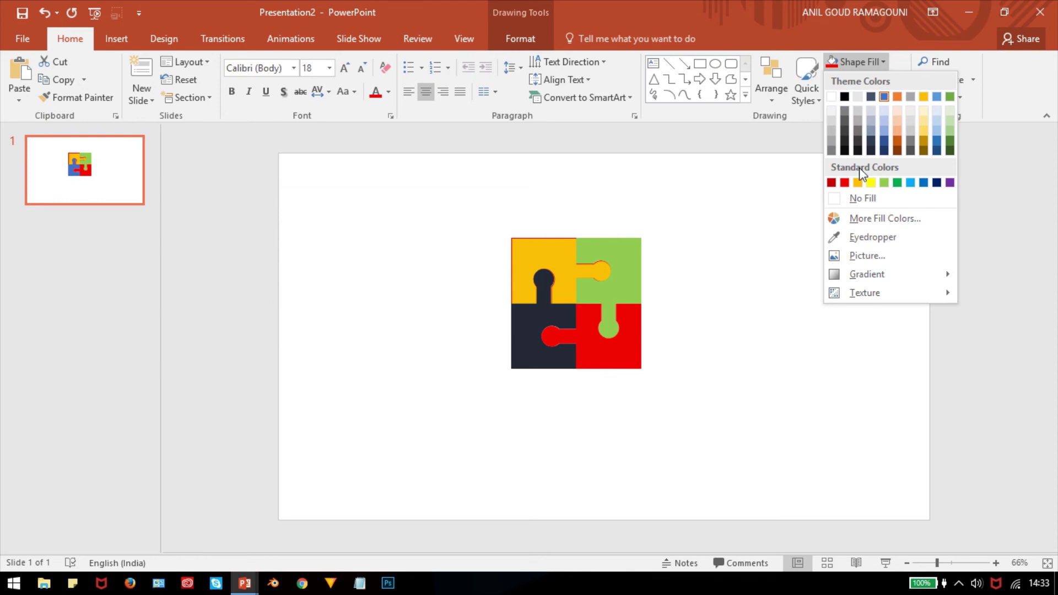
pyautogui.click(910, 183)
pyautogui.click(783, 257)
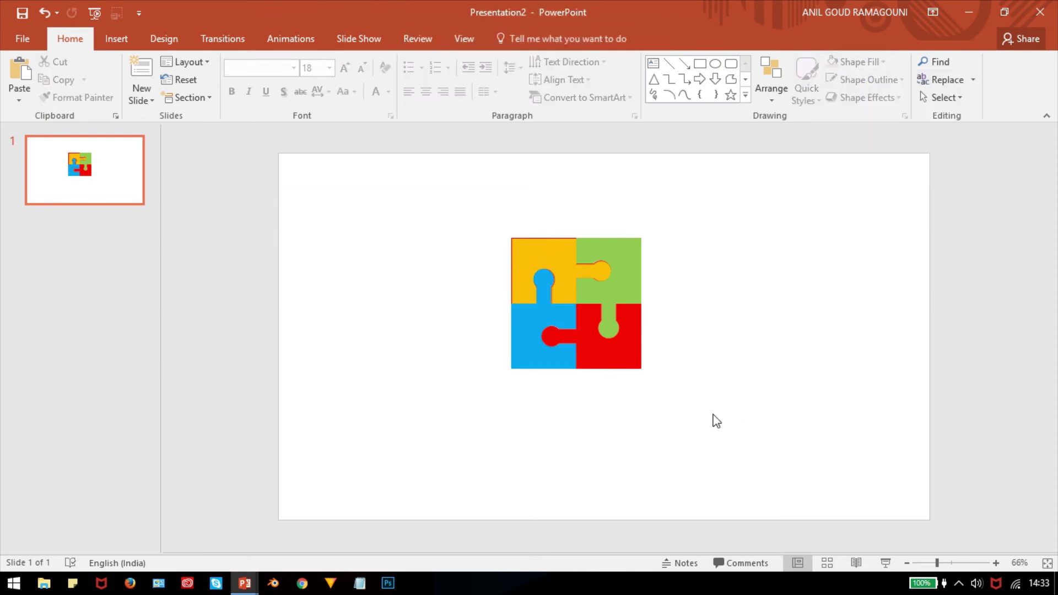
pyautogui.hotkey('ctrl', 'z')
pyautogui.click(622, 269)
pyautogui.click(555, 260)
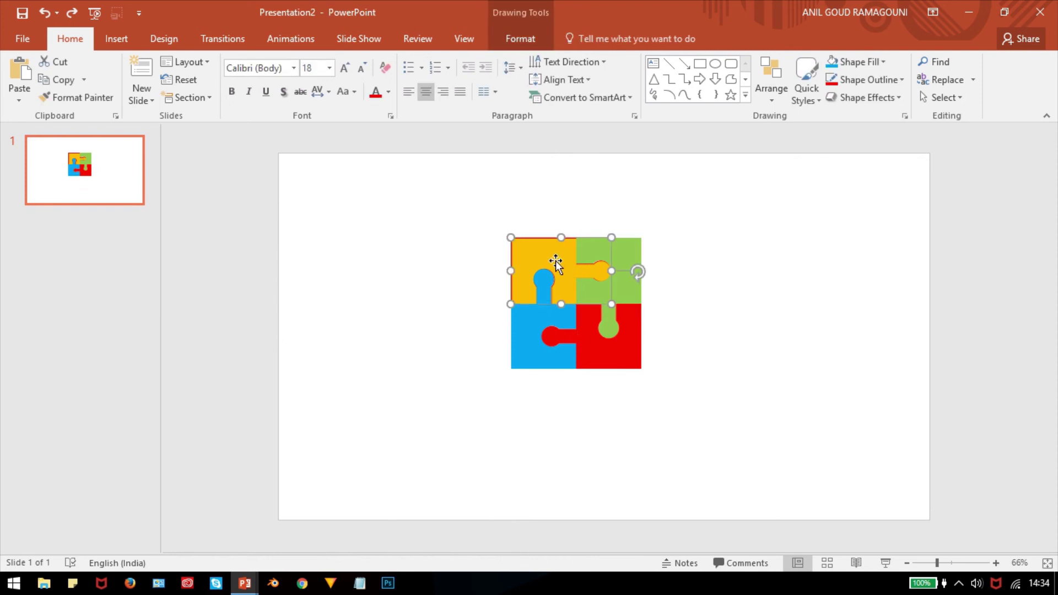
# - Select individual pieces and check the gold piece's outline colour choices without applying one
pyautogui.click(540, 323)
pyautogui.click(603, 354)
pyautogui.click(729, 356)
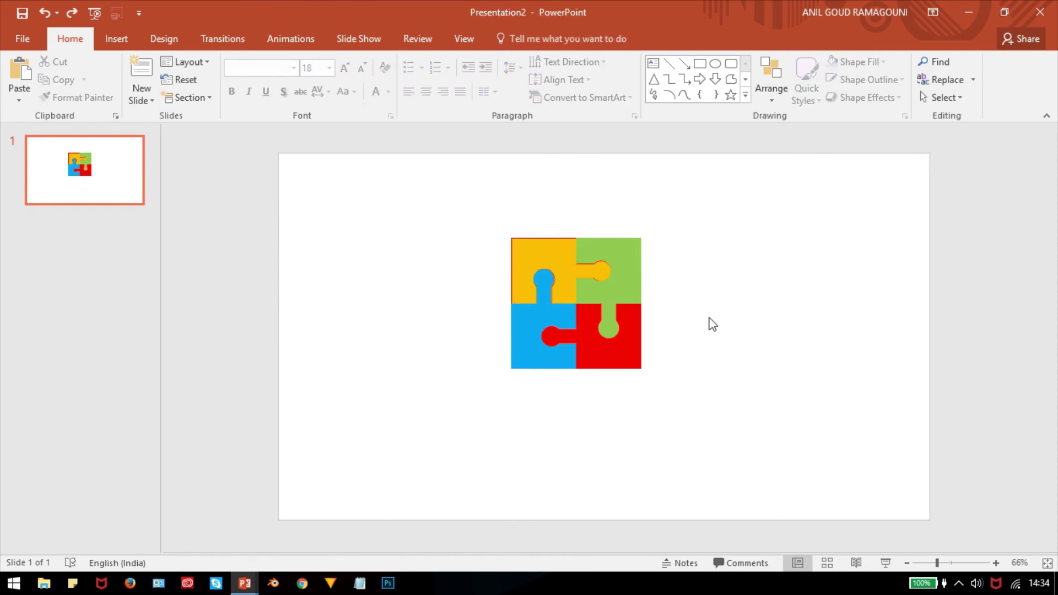
pyautogui.click(541, 258)
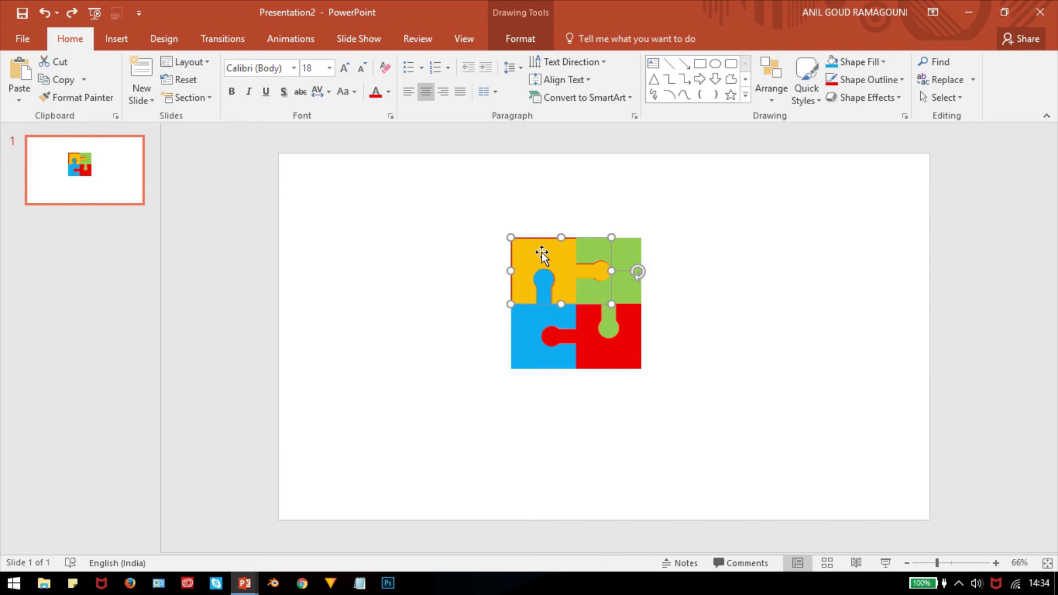
pyautogui.click(900, 82)
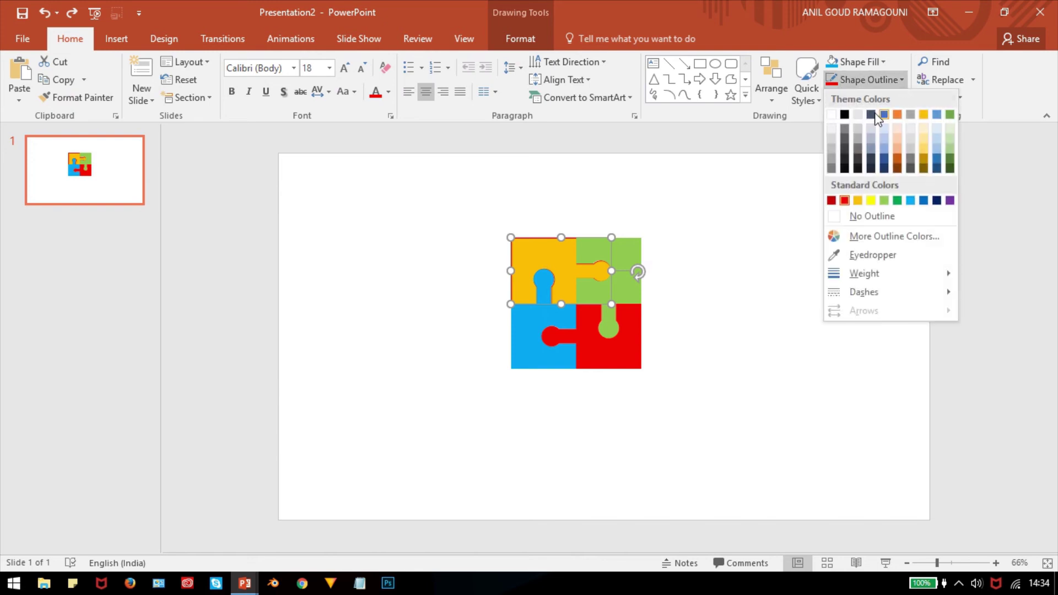
pyautogui.click(709, 211)
pyautogui.click(628, 264)
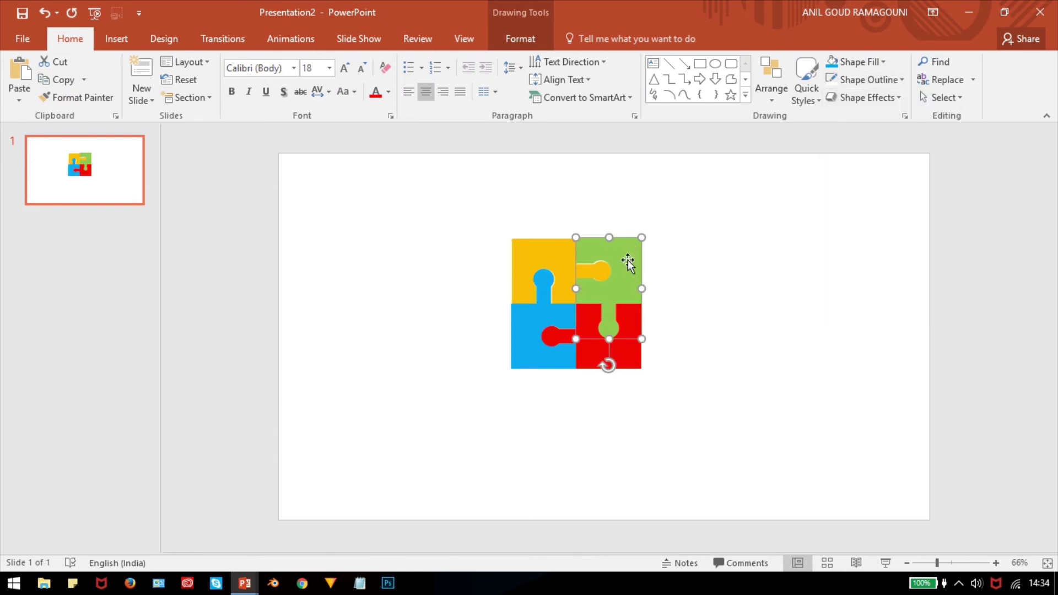
pyautogui.click(524, 335)
pyautogui.click(806, 279)
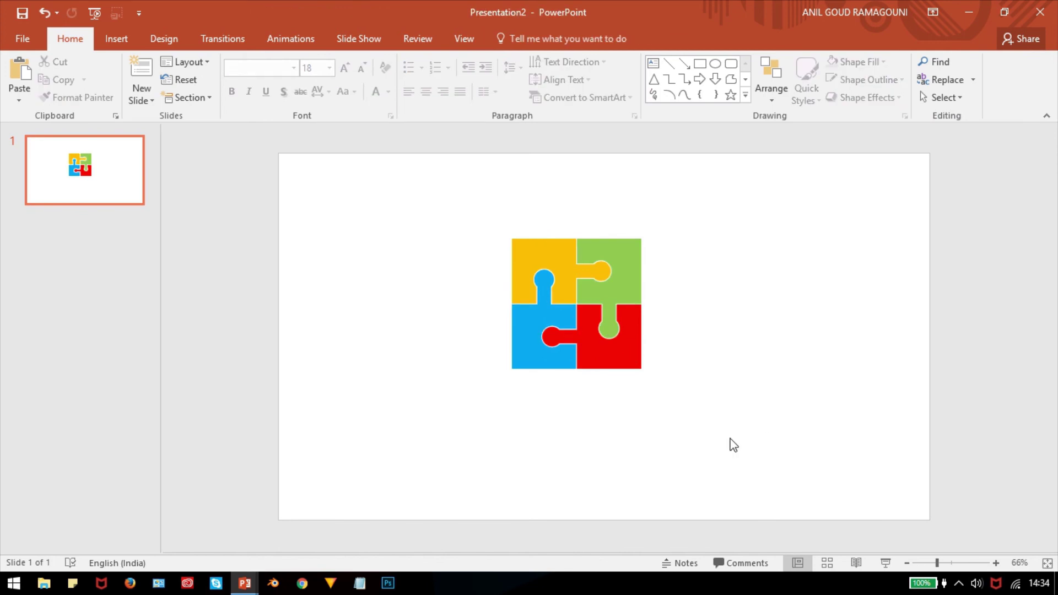
# - Marquee-select all four jigsaw pieces and group them into one object
pyautogui.moveTo(431, 189)
pyautogui.mouseDown()
pyautogui.moveTo(736, 268)
pyautogui.moveTo(765, 454)
pyautogui.mouseUp()
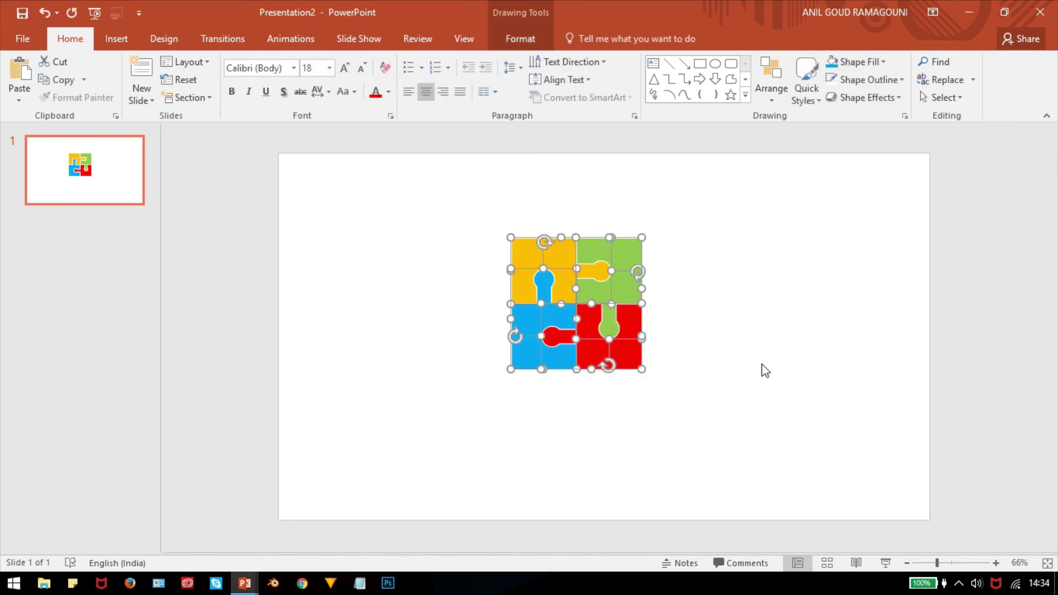
pyautogui.rightClick(638, 251)
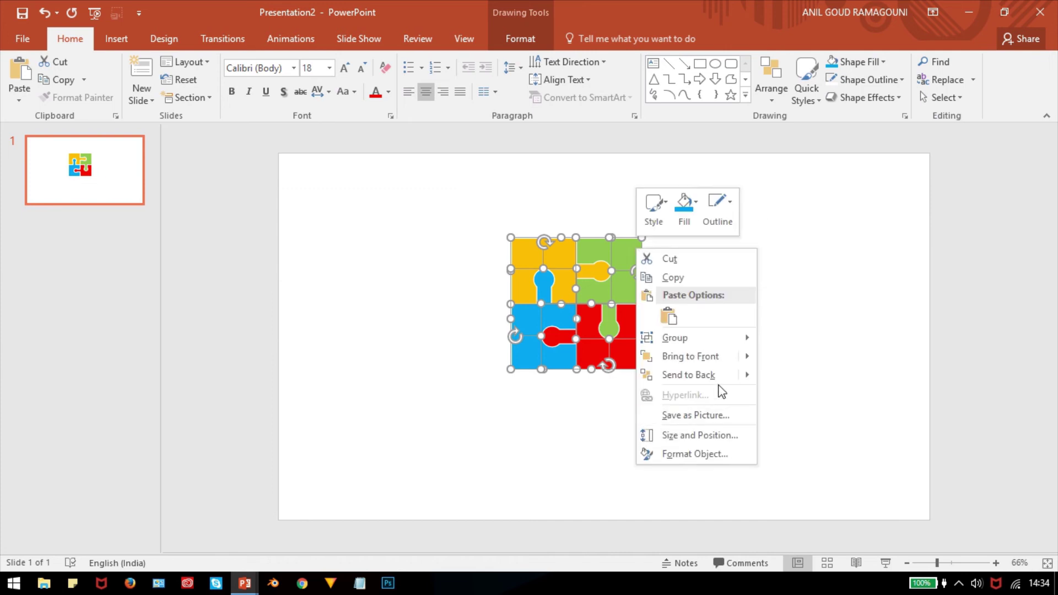
pyautogui.moveTo(733, 337)
pyautogui.click(782, 339)
# - Enlarge the grouped jigsaw by its corner handle and move it right of the slide centre
pyautogui.click(799, 377)
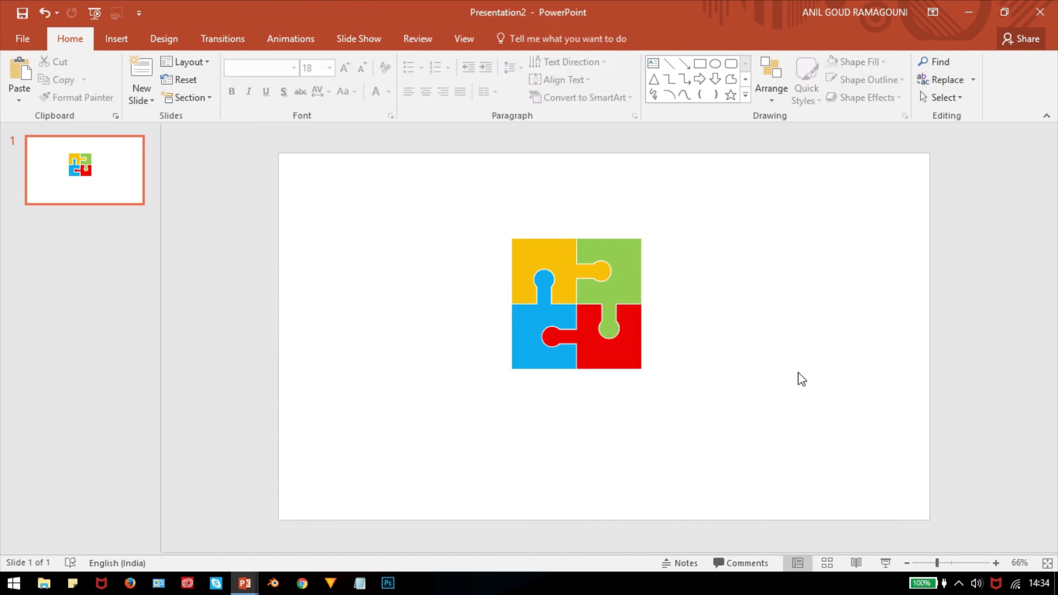
pyautogui.click(609, 313)
pyautogui.moveTo(609, 313); pyautogui.dragTo(513, 274)
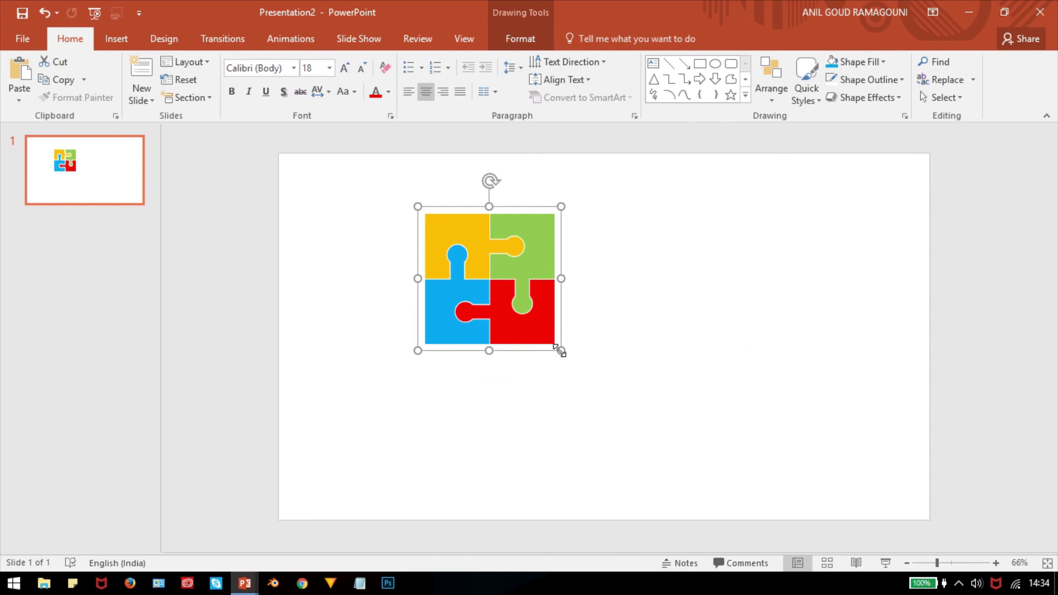
pyautogui.moveTo(559, 351); pyautogui.dragTo(635, 427)
pyautogui.moveTo(619, 333); pyautogui.dragTo(683, 285)
pyautogui.click(723, 309)
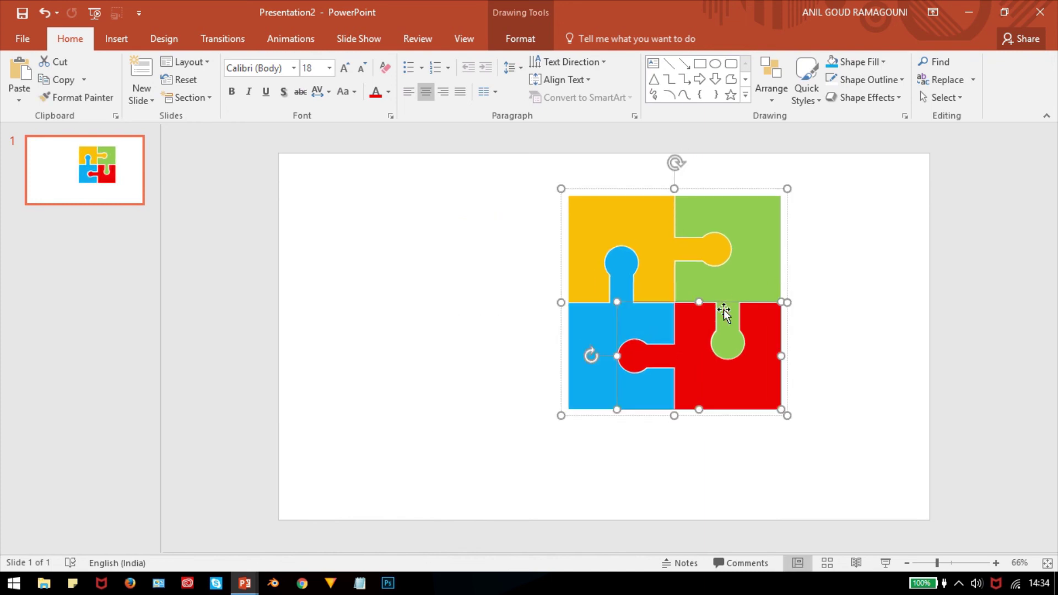
pyautogui.click(738, 495)
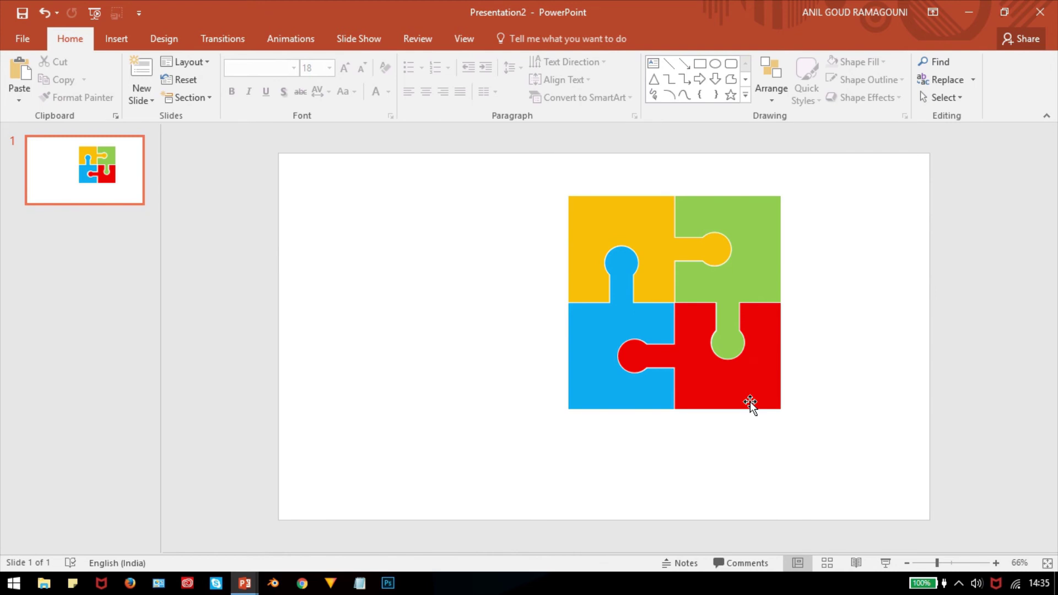
# - In Format Shape's 3-D Format, apply bevels to the group's top and bottom edges
pyautogui.rightClick(701, 299)
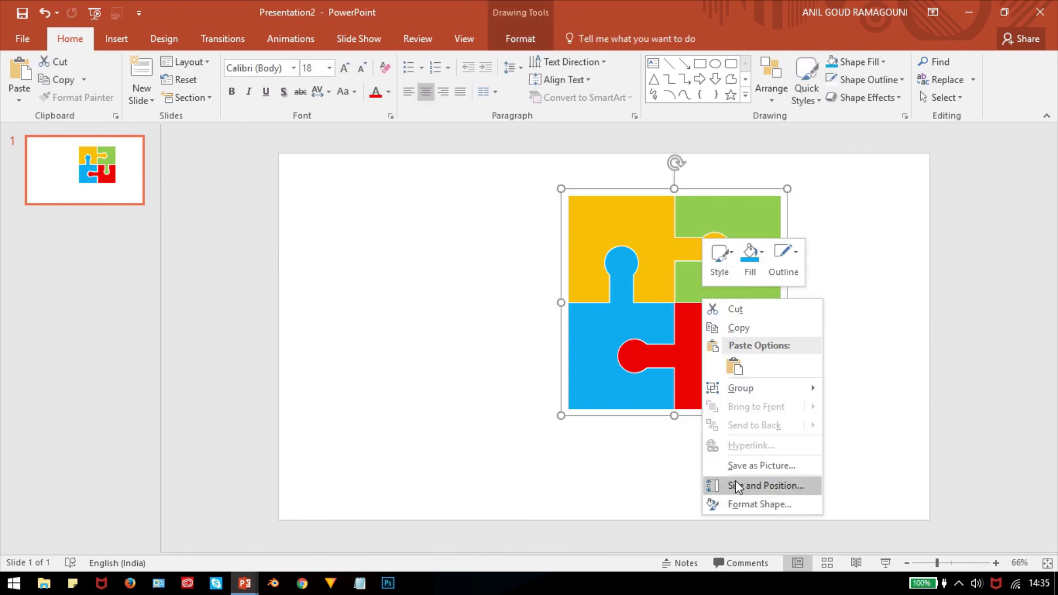
pyautogui.click(759, 504)
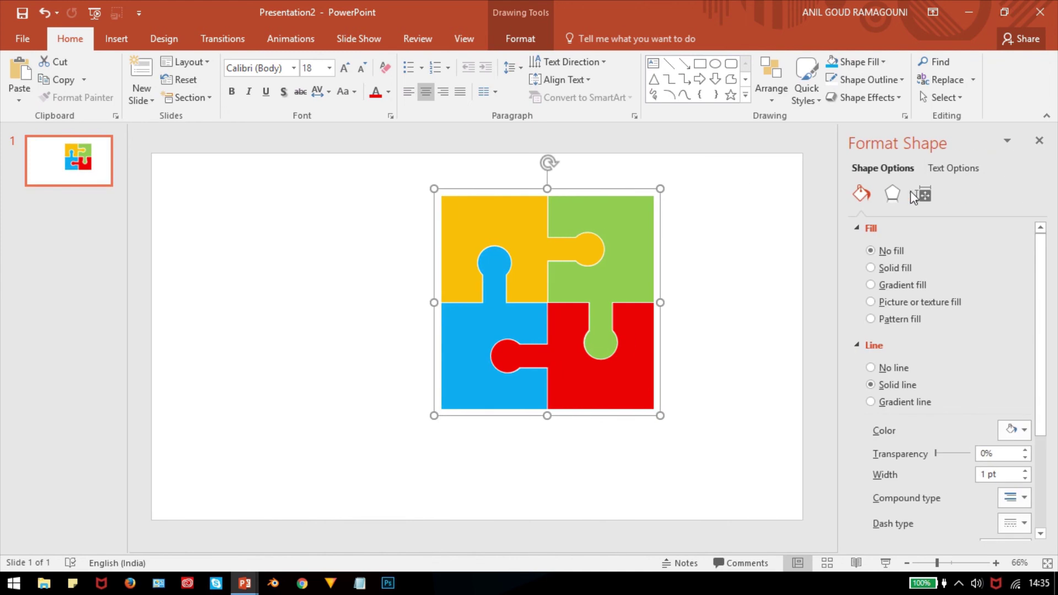
pyautogui.click(893, 193)
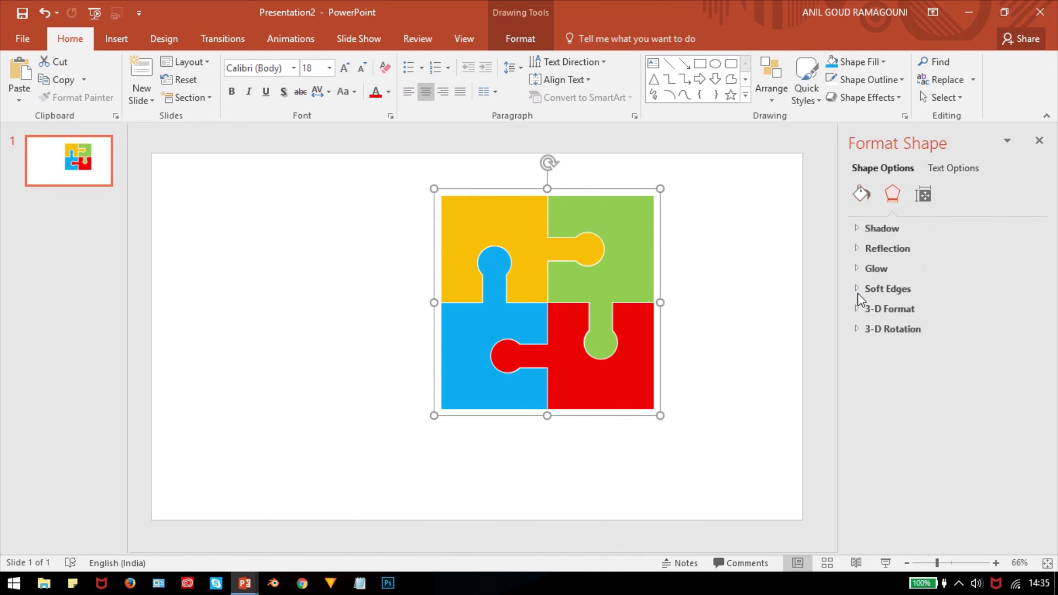
pyautogui.click(888, 309)
pyautogui.click(912, 411)
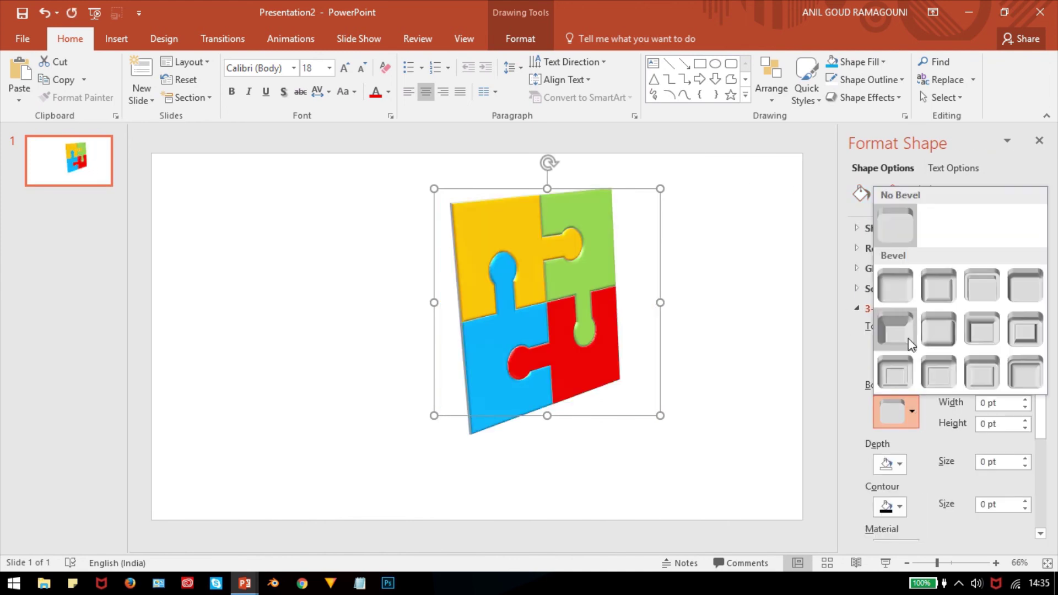
pyautogui.click(896, 329)
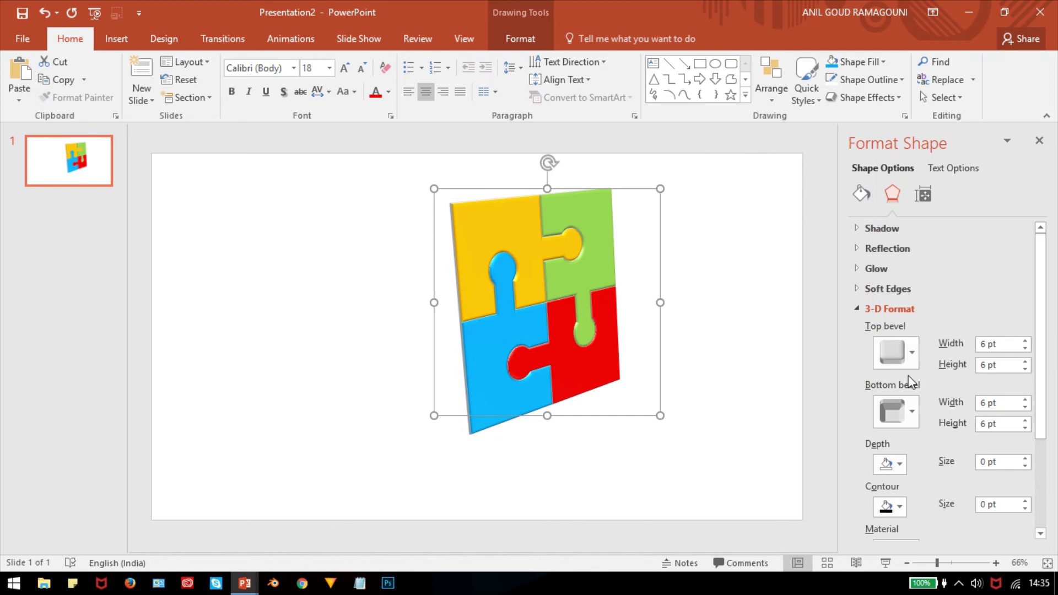
pyautogui.click(913, 355)
pyautogui.click(901, 270)
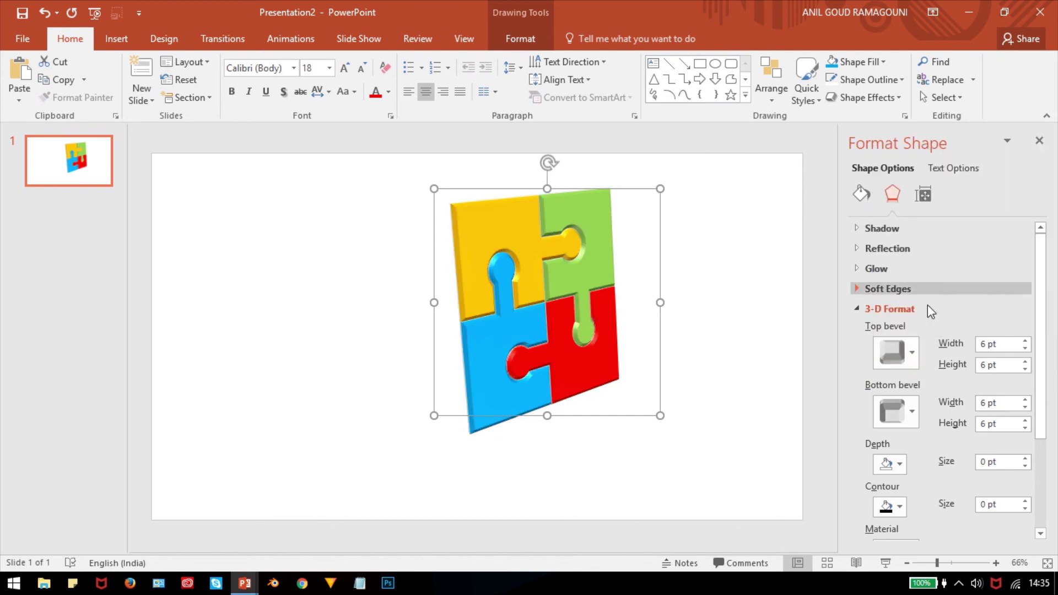
# - Set the 3-D contour colour to black and the depth colour to white
pyautogui.scroll(-1, 859, 413)
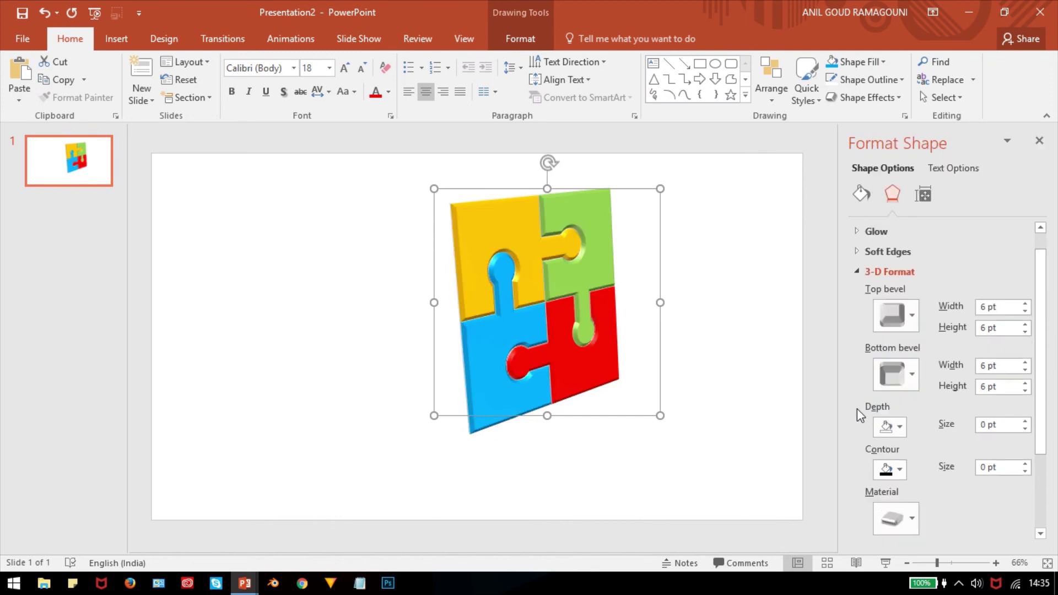
pyautogui.click(900, 469)
pyautogui.click(894, 335)
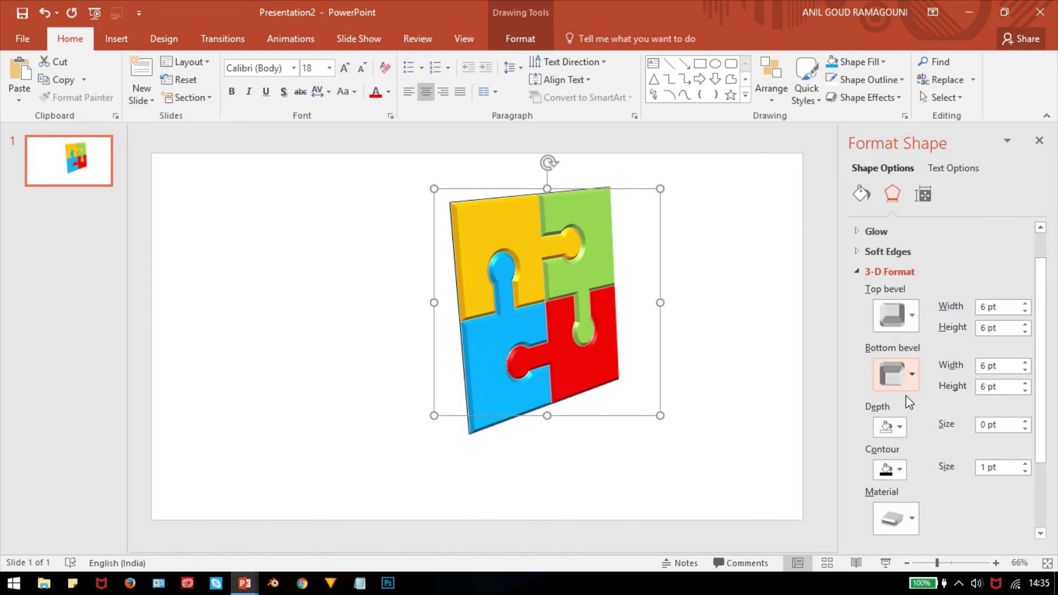
pyautogui.click(898, 427)
pyautogui.click(882, 276)
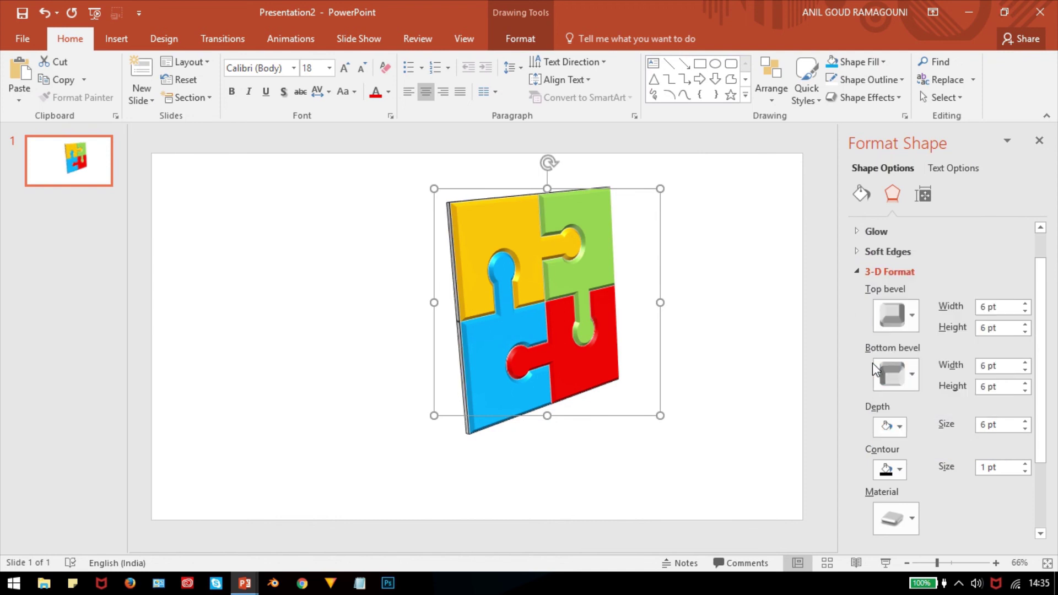
# - Review the 3-D rotation presets without changing them, then reopen 3-D Format
pyautogui.click(872, 271)
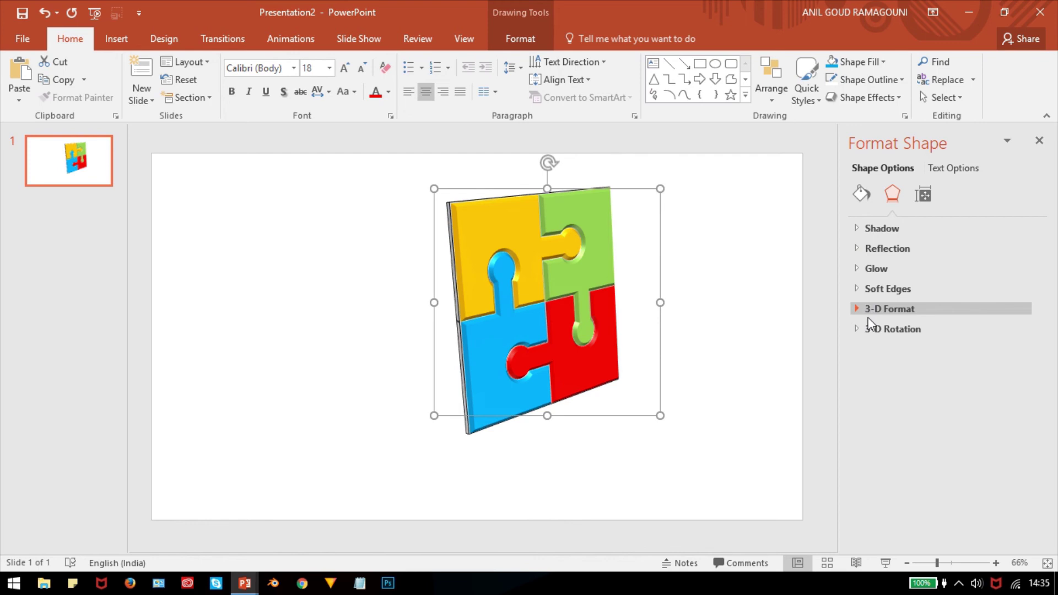
pyautogui.click(858, 328)
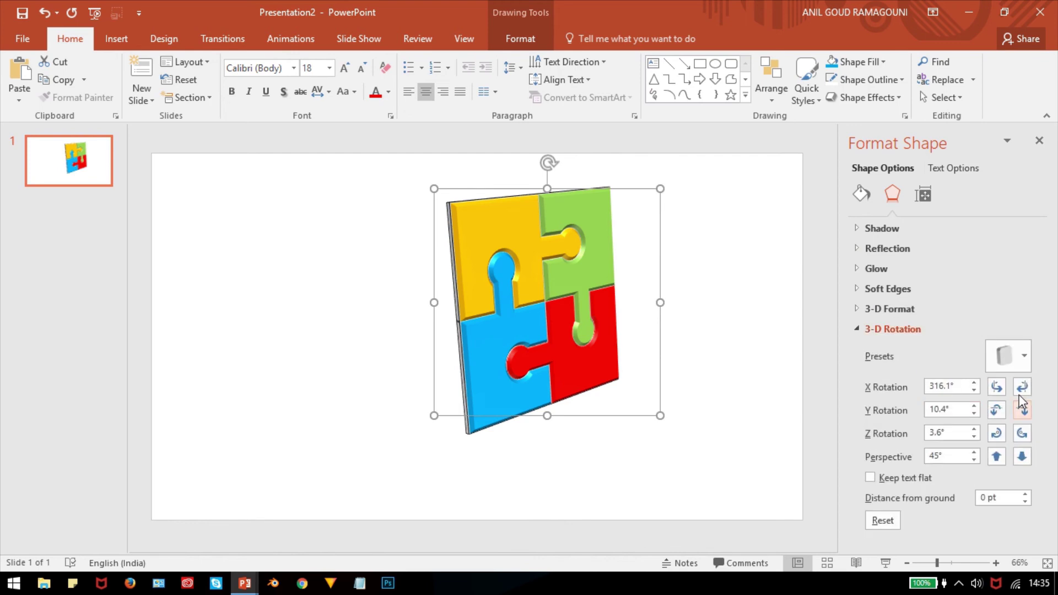
pyautogui.click(1024, 355)
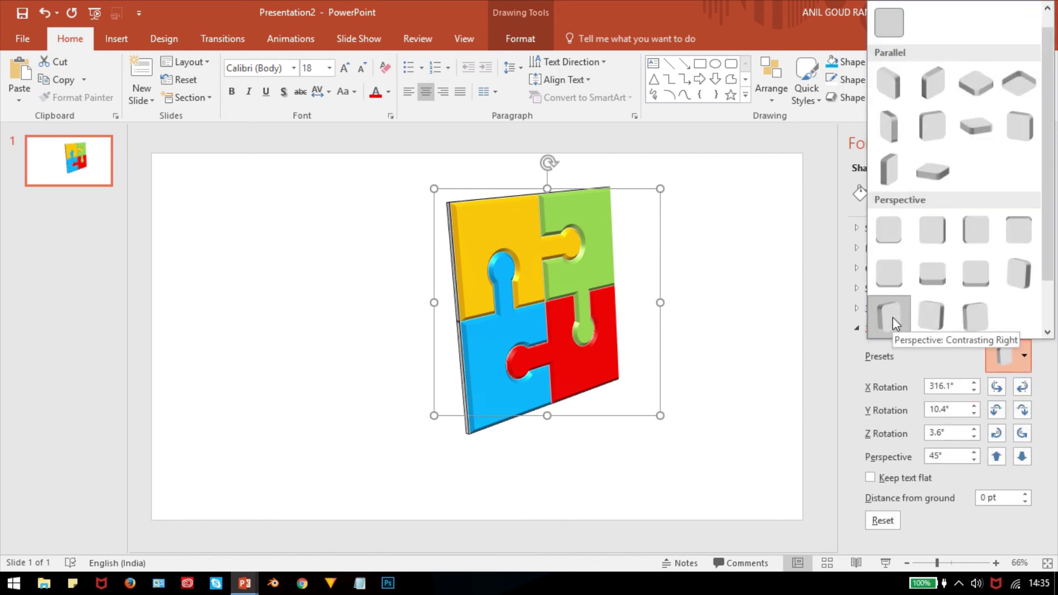
pyautogui.click(849, 353)
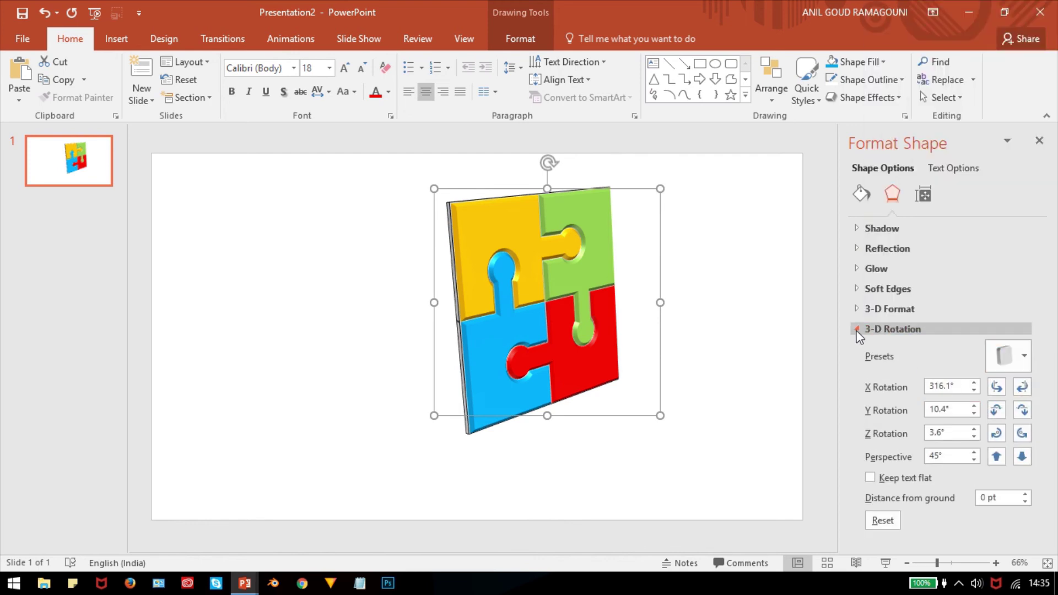
pyautogui.click(857, 329)
pyautogui.click(855, 310)
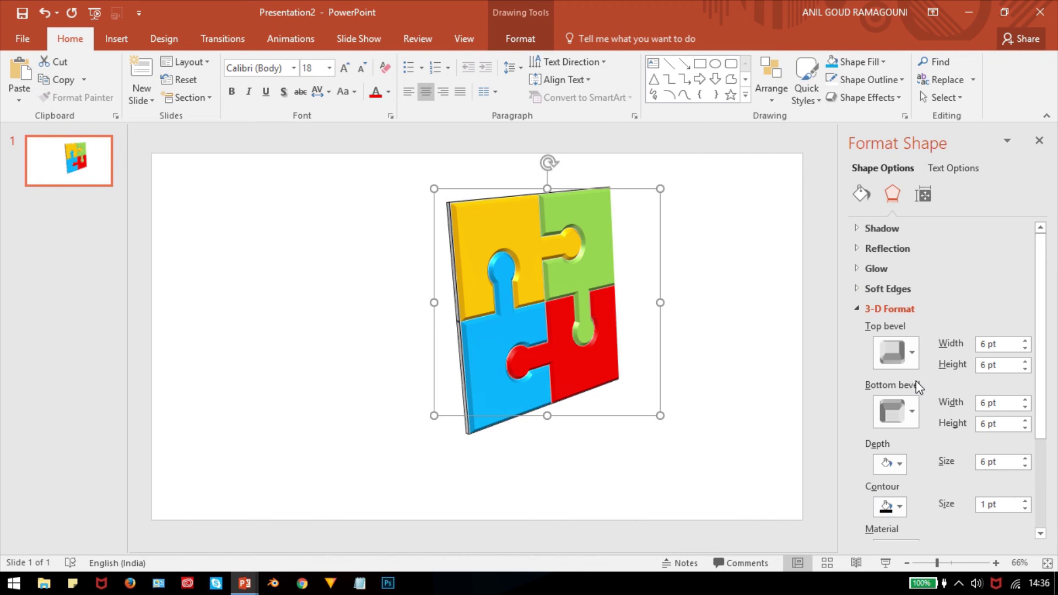
# - Set the puzzle's 3-D material to Dark Edge and lighting to the first Special preset
pyautogui.scroll(-3, 918, 388)
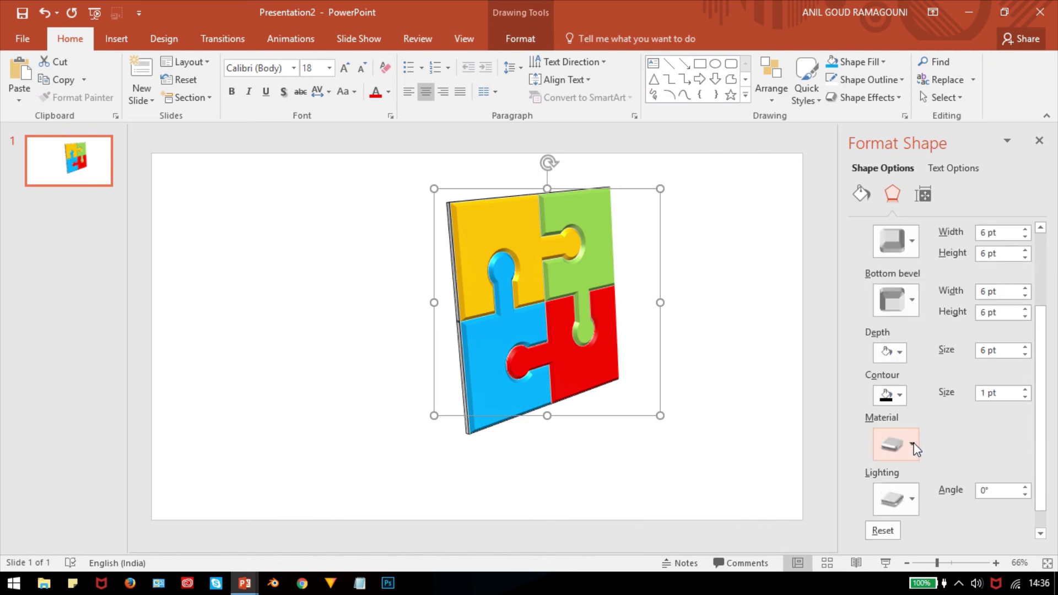
pyautogui.click(912, 447)
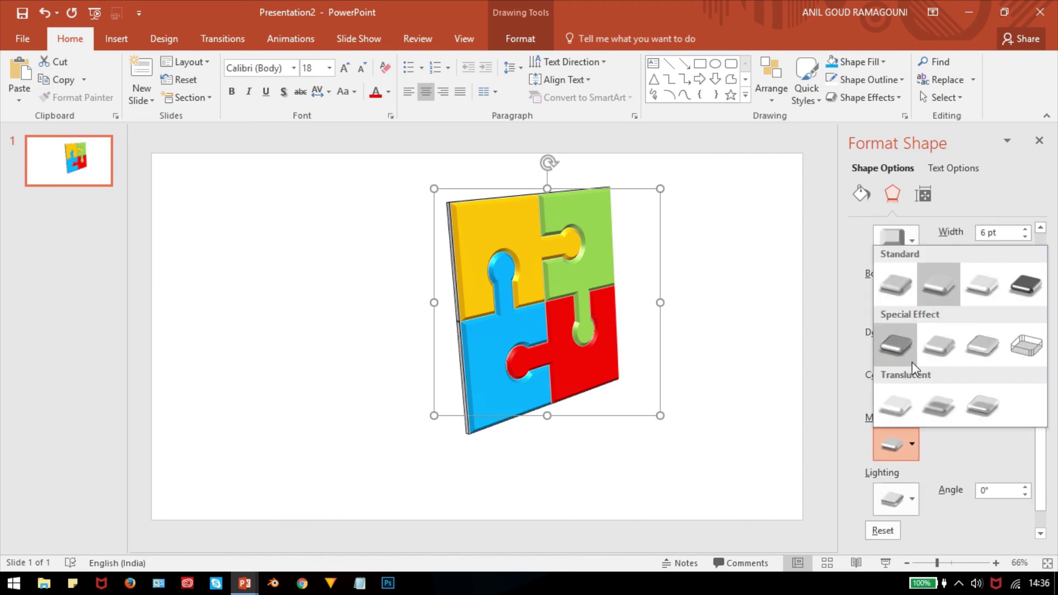
pyautogui.click(901, 345)
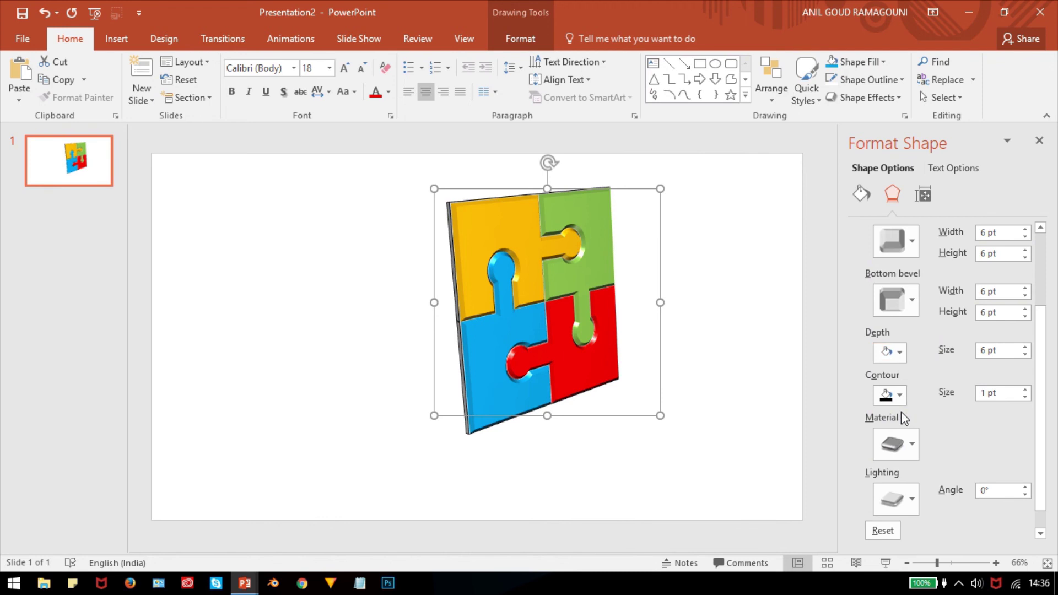
pyautogui.click(907, 497)
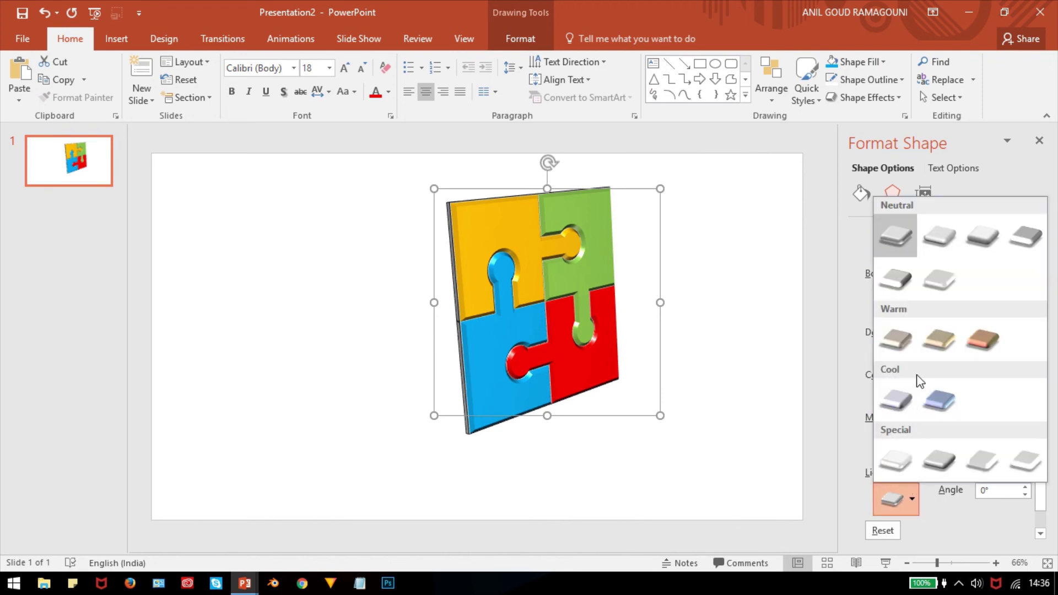
pyautogui.click(903, 339)
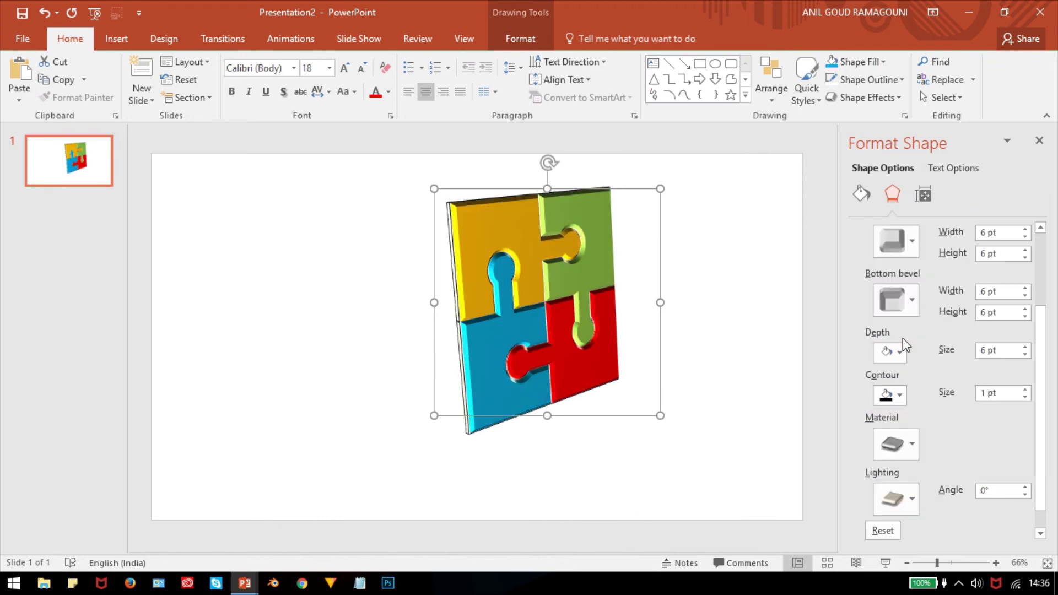
pyautogui.click(908, 500)
pyautogui.click(896, 462)
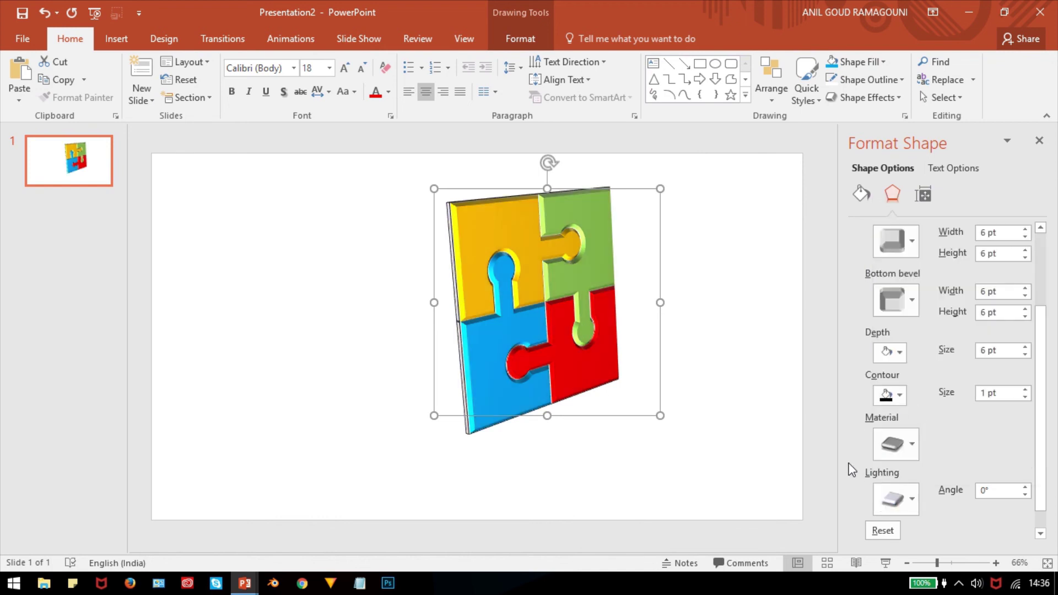
pyautogui.scroll(3, 853, 469)
# - Give the puzzle a Full Reflection with a 4 pt offset
pyautogui.click(859, 307)
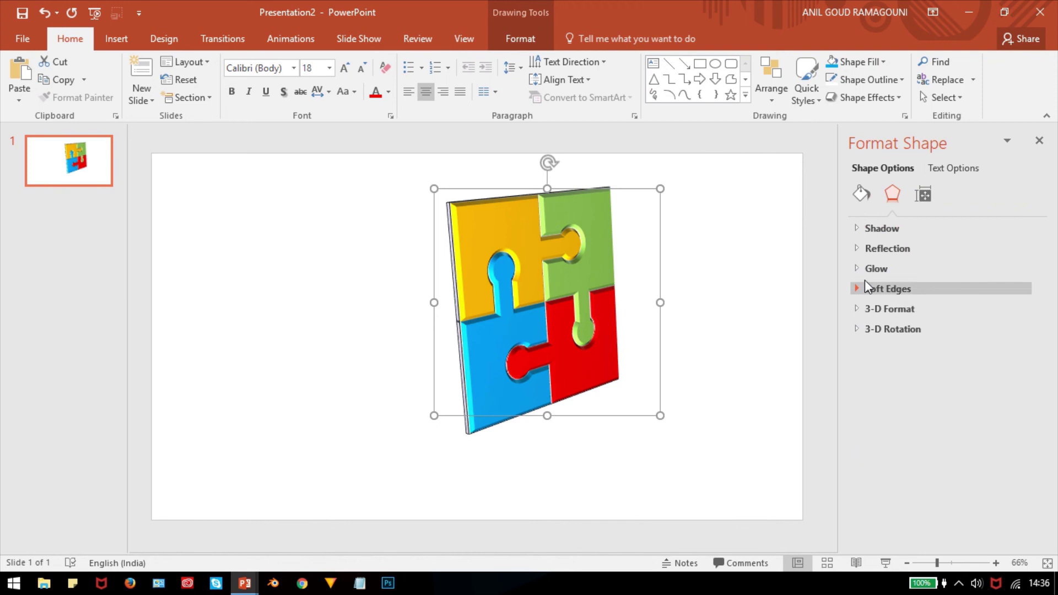
pyautogui.click(859, 246)
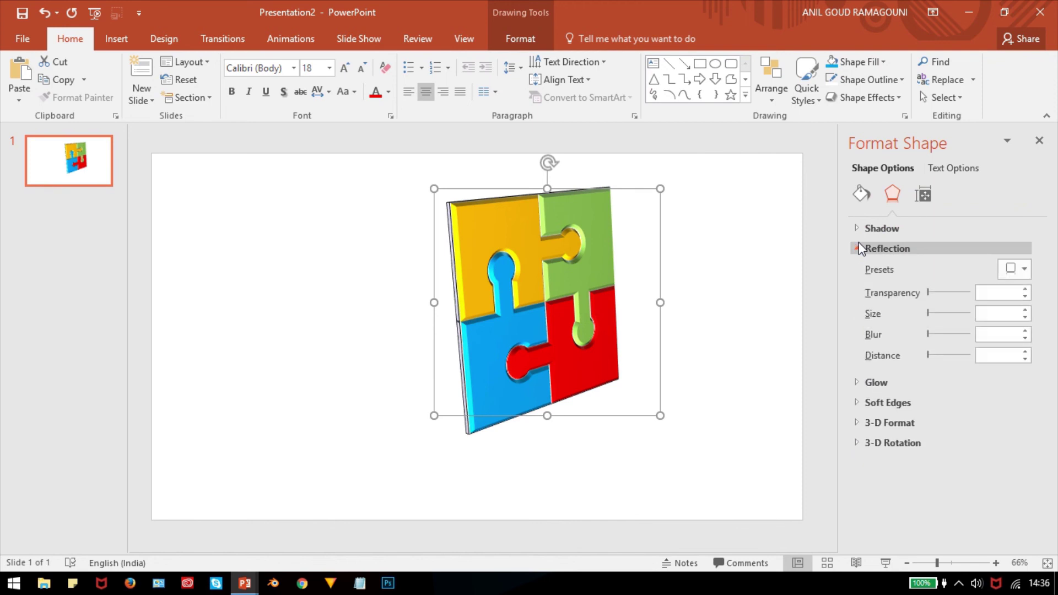
pyautogui.click(1023, 270)
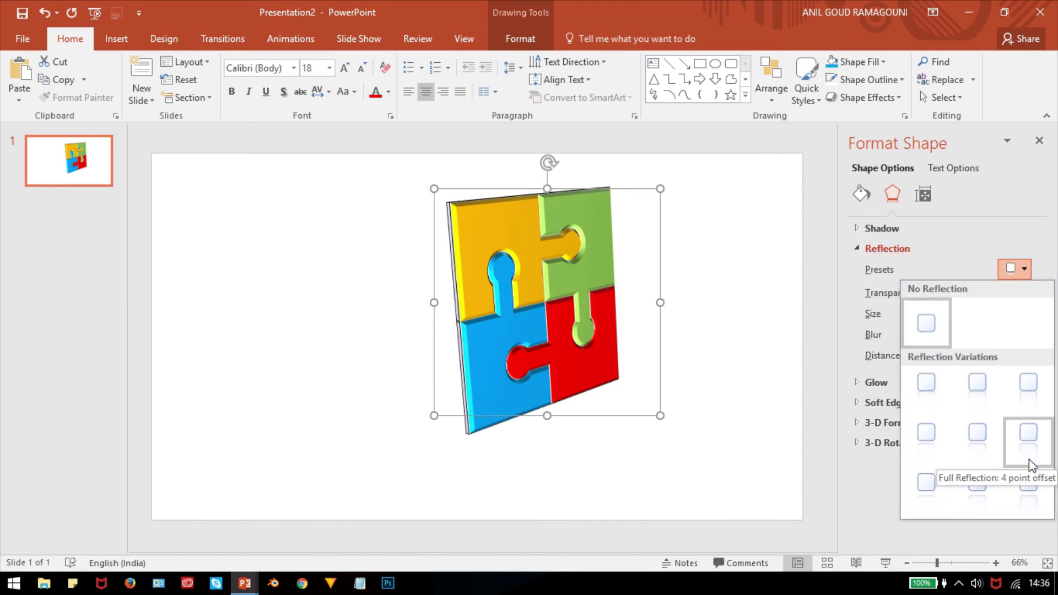
pyautogui.click(1038, 447)
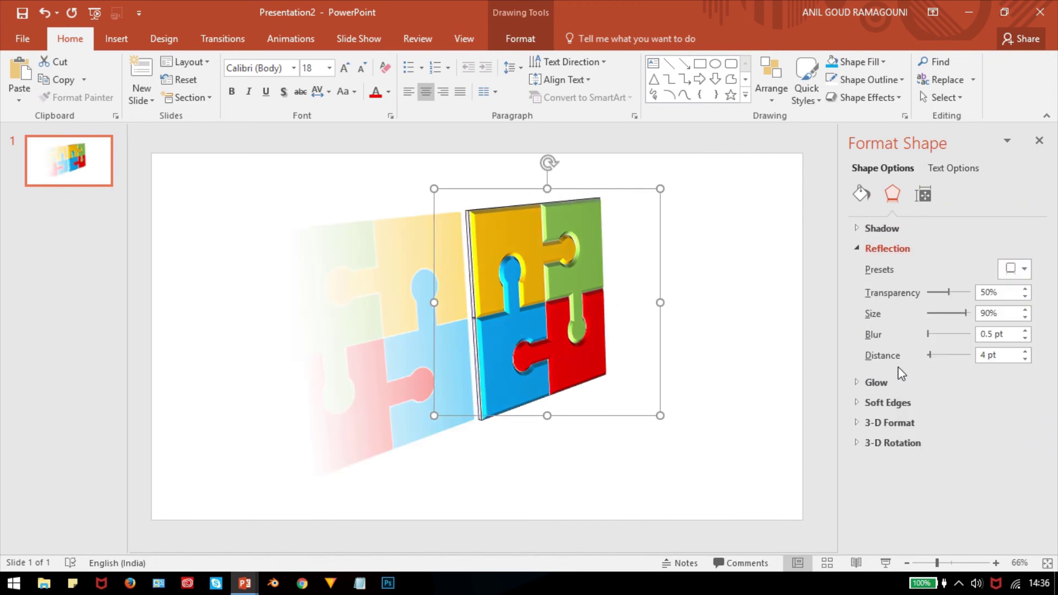
pyautogui.click(861, 249)
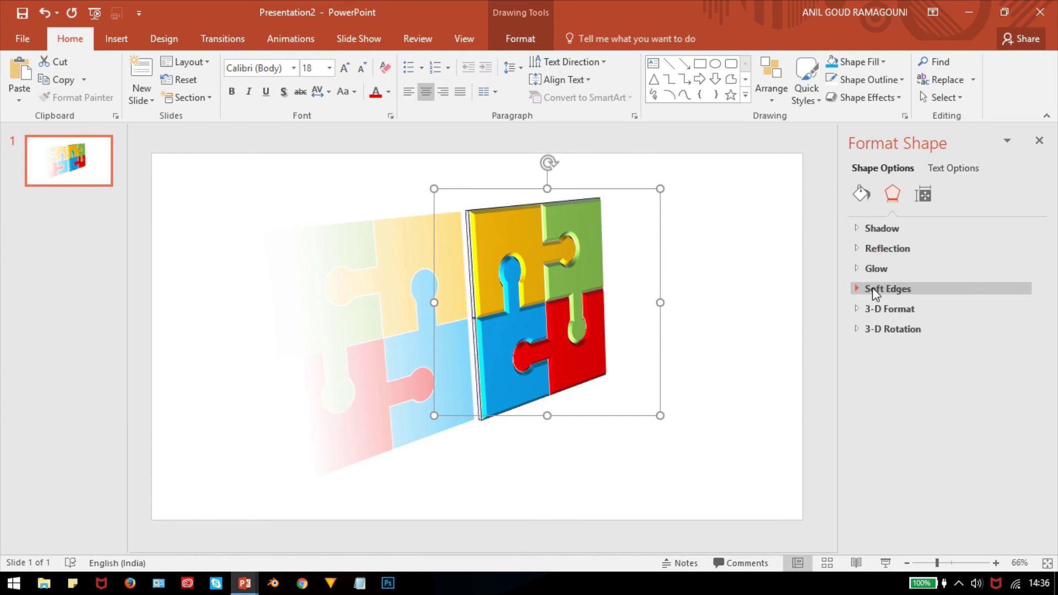
# - Try orange 11 pt and blue 5 pt glows, then settle on No Glow
pyautogui.click(861, 268)
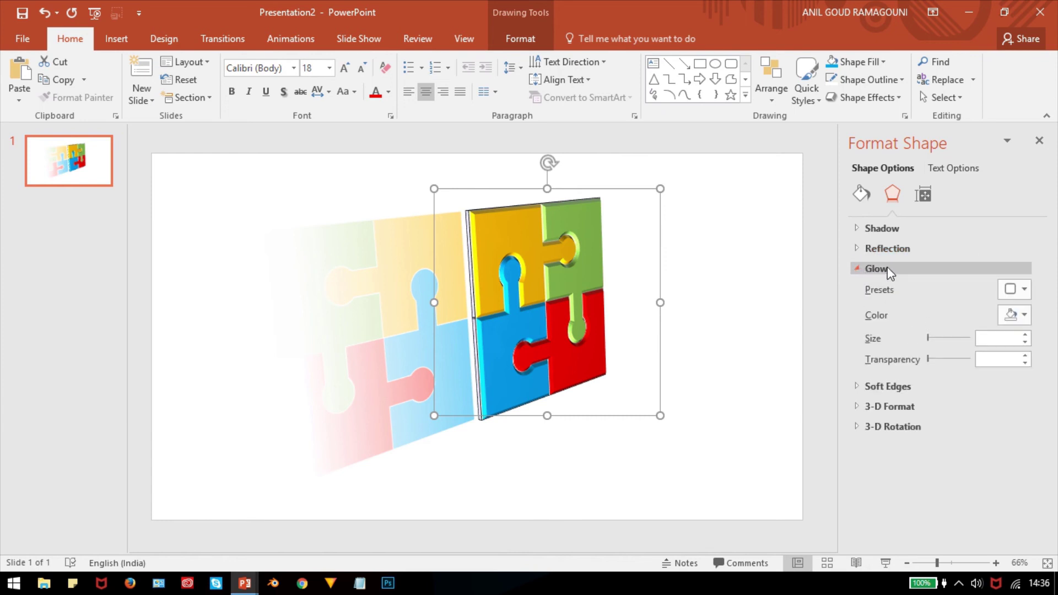
pyautogui.click(1024, 289)
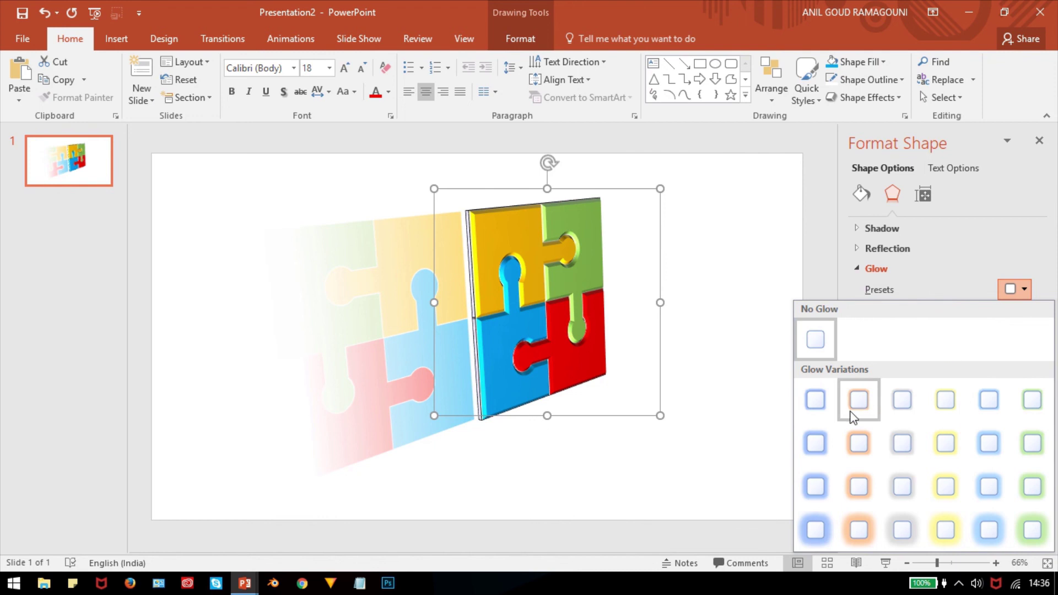
pyautogui.click(858, 484)
pyautogui.click(1025, 288)
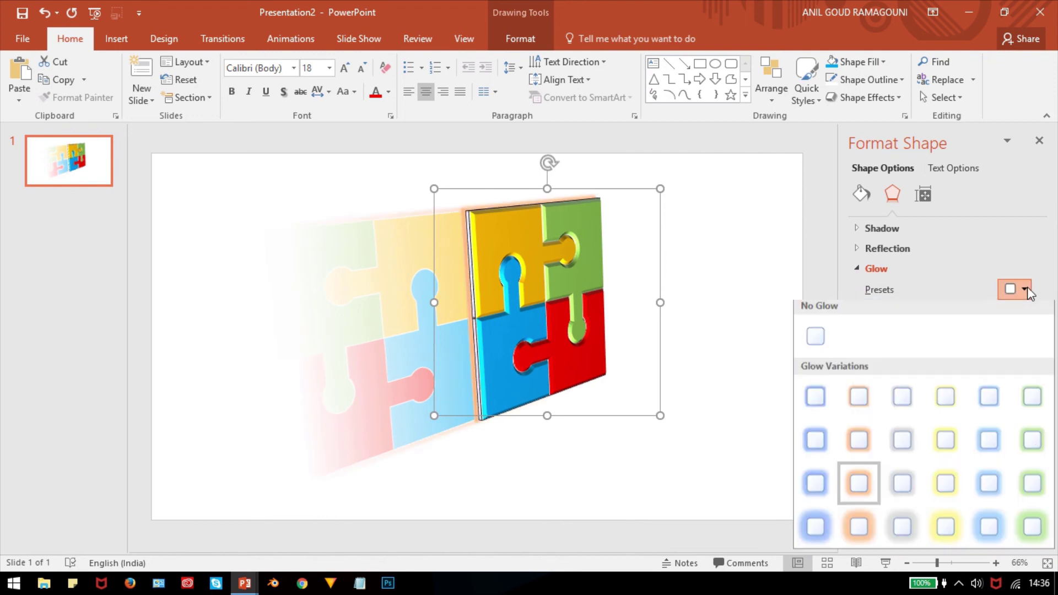
pyautogui.click(825, 394)
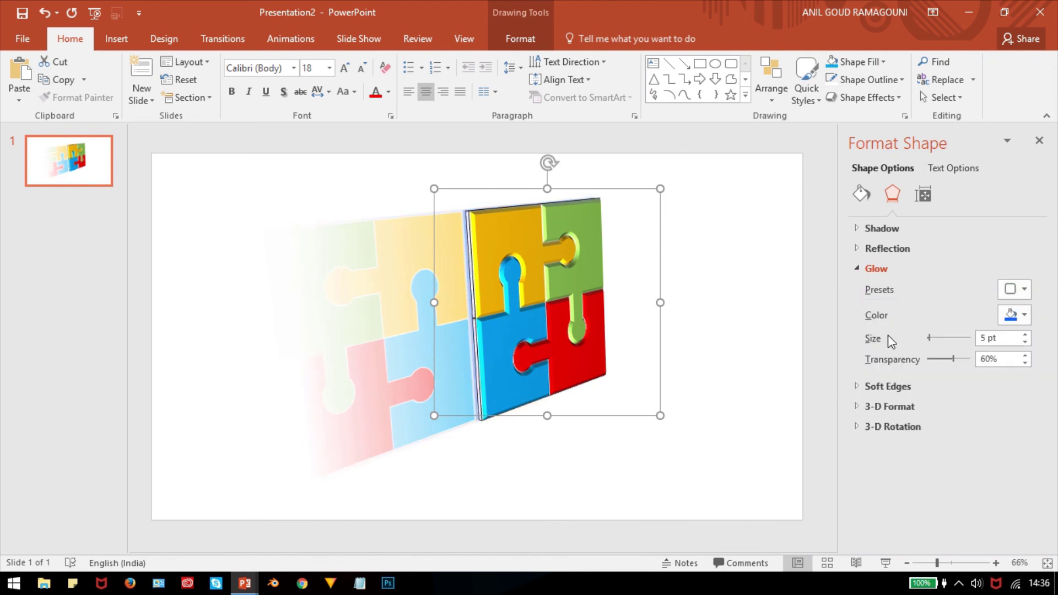
pyautogui.click(1025, 289)
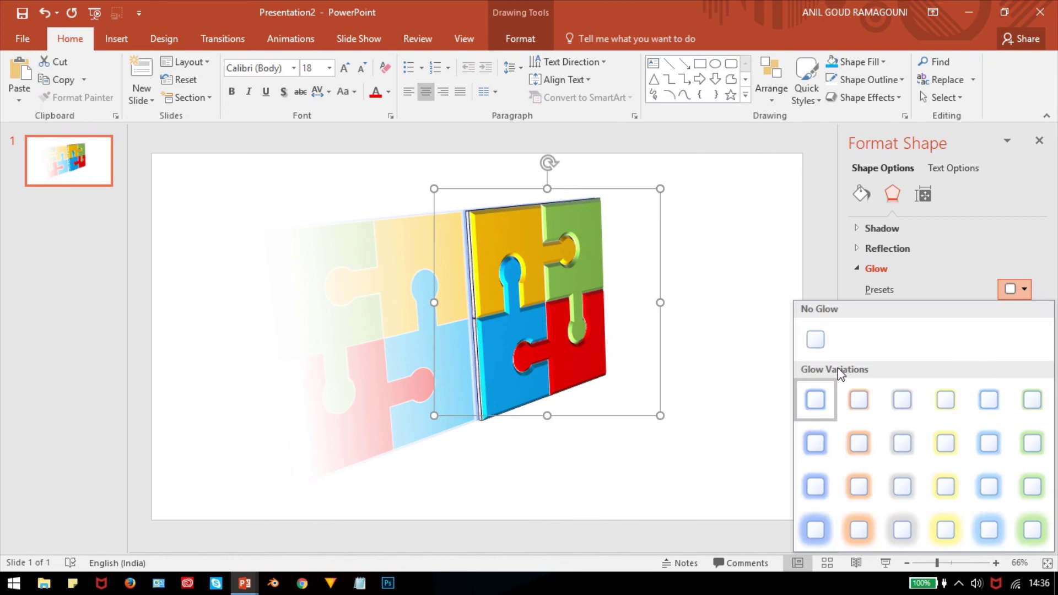
pyautogui.click(816, 340)
pyautogui.click(858, 269)
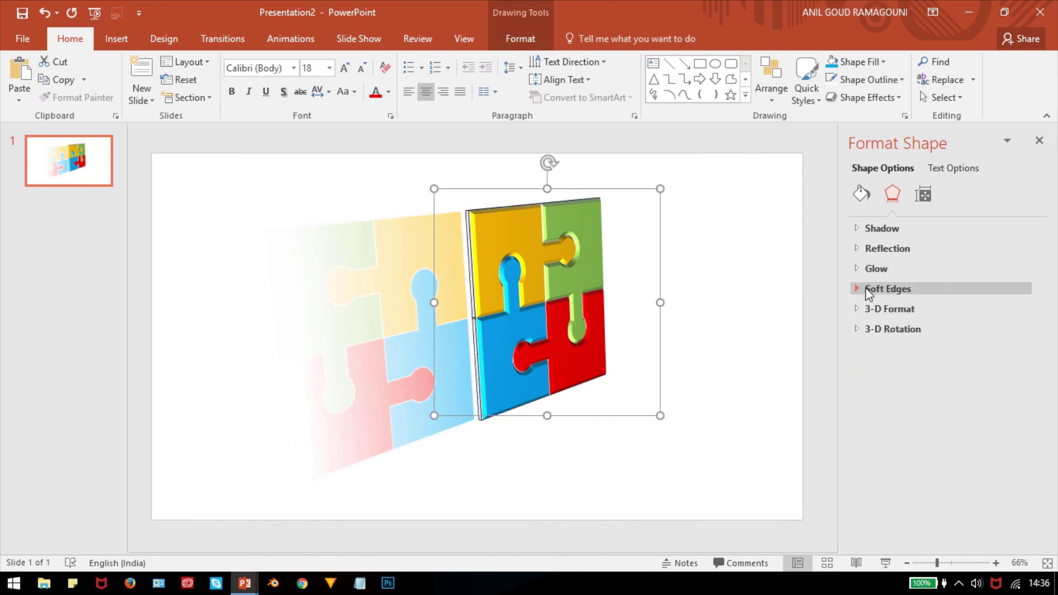
# - Make the slide background solid black and preview it briefly with F5
pyautogui.click(764, 394)
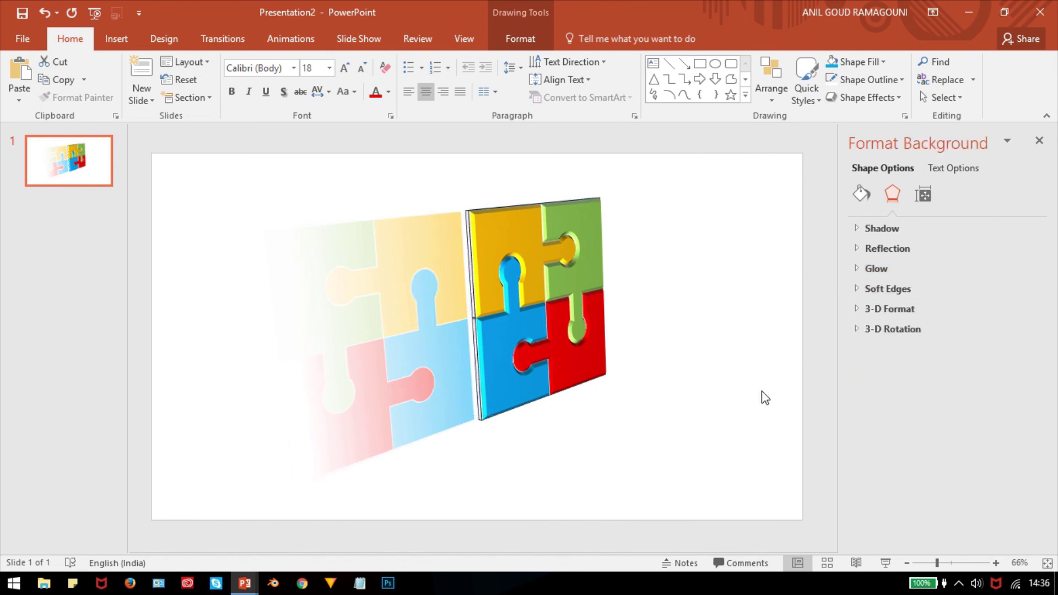
pyautogui.rightClick(762, 391)
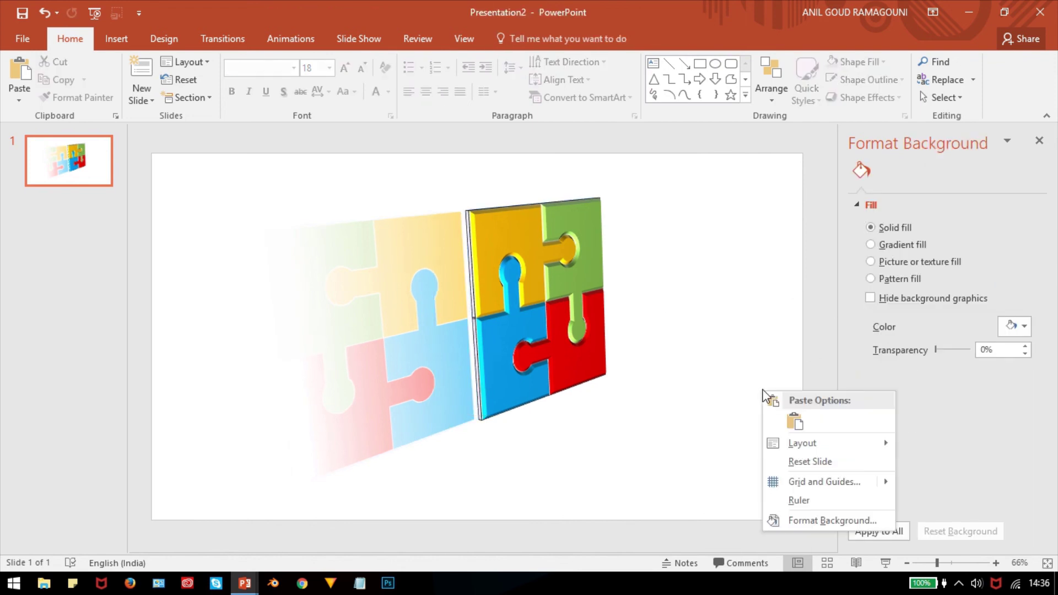
pyautogui.click(1026, 328)
pyautogui.click(953, 379)
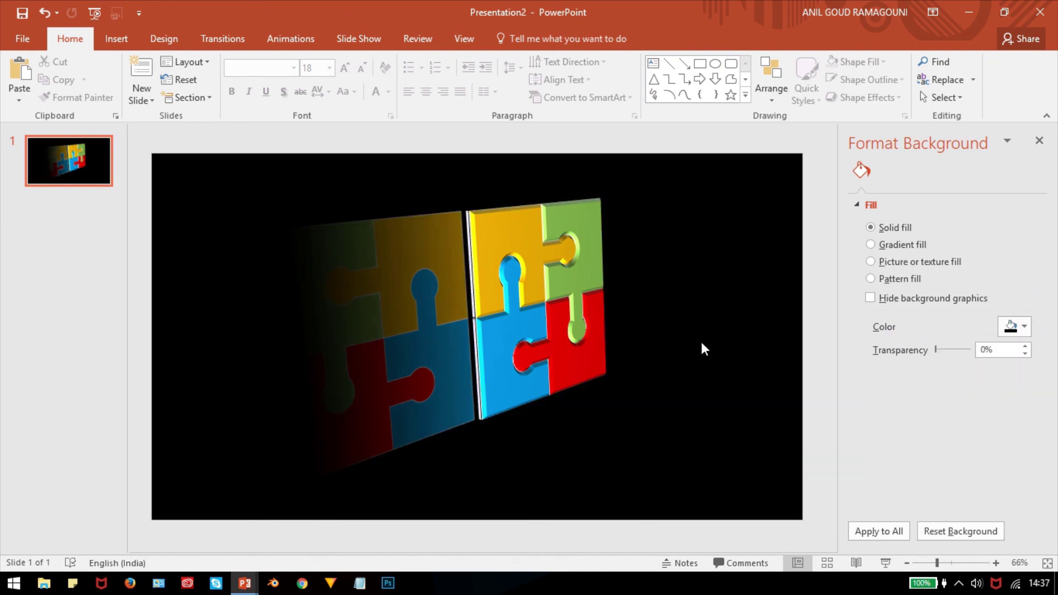
pyautogui.press('F5')
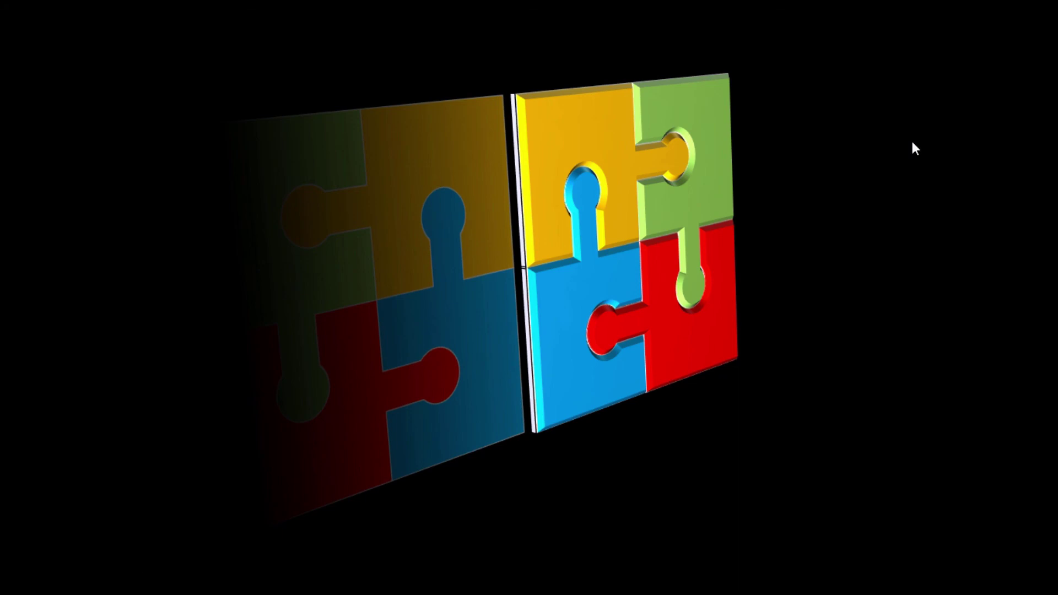
pyautogui.press('Escape')
# - Enlarge the puzzle picture and shift it up and right to fill most of the slide
pyautogui.click(576, 320)
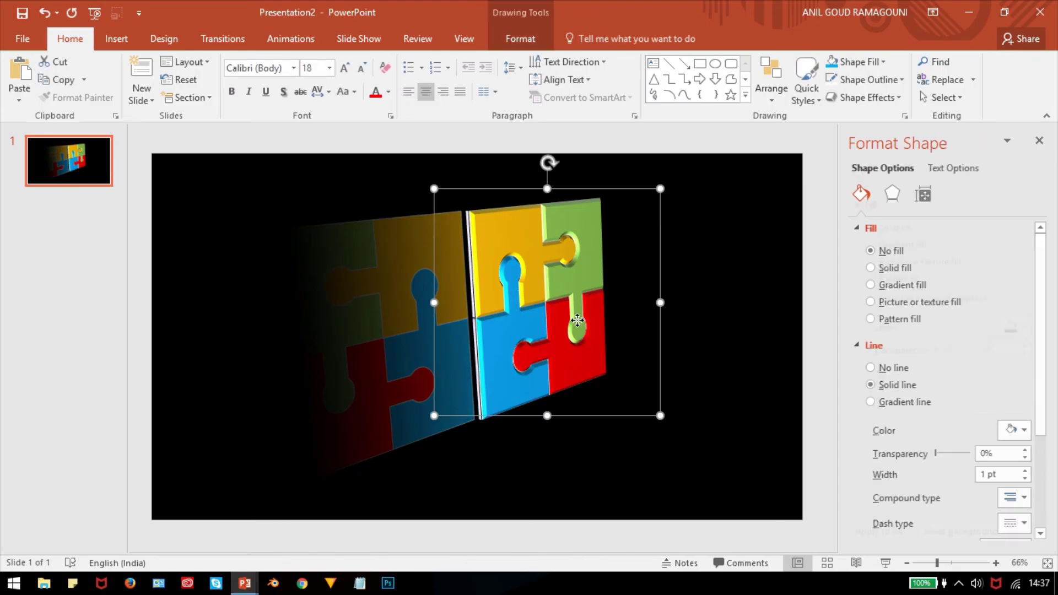
pyautogui.moveTo(660, 416); pyautogui.dragTo(722, 438)
pyautogui.moveTo(620, 330); pyautogui.dragTo(692, 320)
pyautogui.moveTo(787, 432); pyautogui.dragTo(843, 444)
pyautogui.moveTo(708, 366)
pyautogui.mouseDown()
pyautogui.moveTo(688, 365)
pyautogui.moveTo(702, 333)
pyautogui.moveTo(708, 356)
pyautogui.mouseUp()
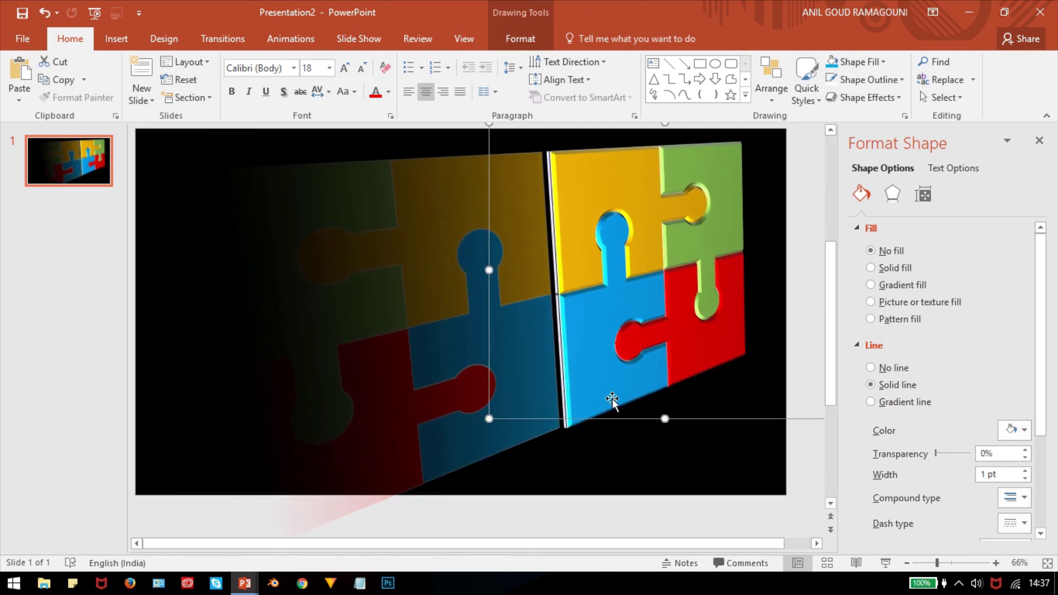
pyautogui.moveTo(661, 330); pyautogui.dragTo(690, 267)
# - Run the slide show with F5, then return to the Presentation2 editing window
pyautogui.press('F5')
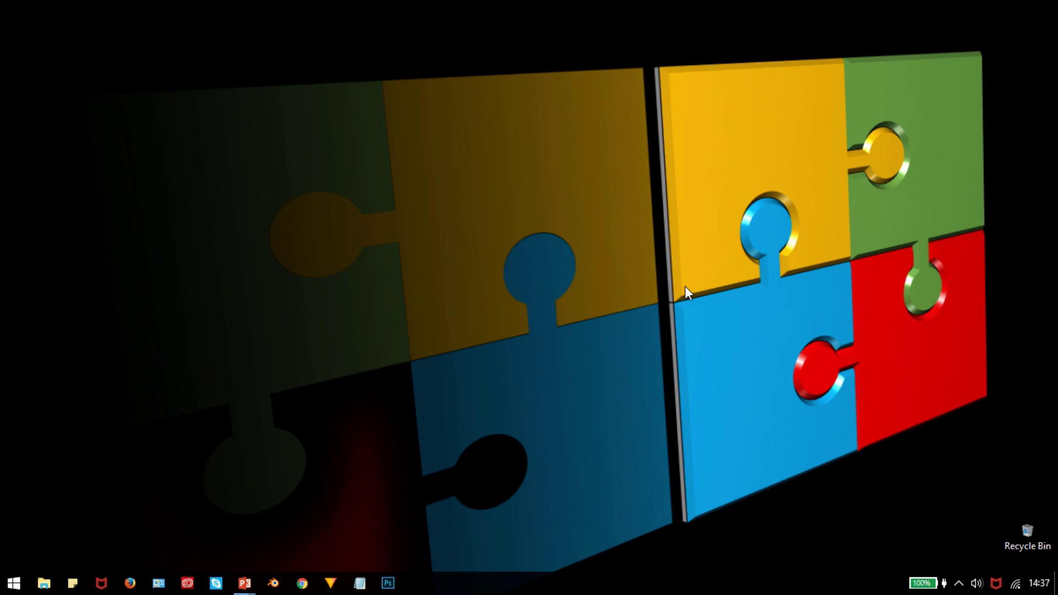
pyautogui.hotkey('alt', 'Tab')
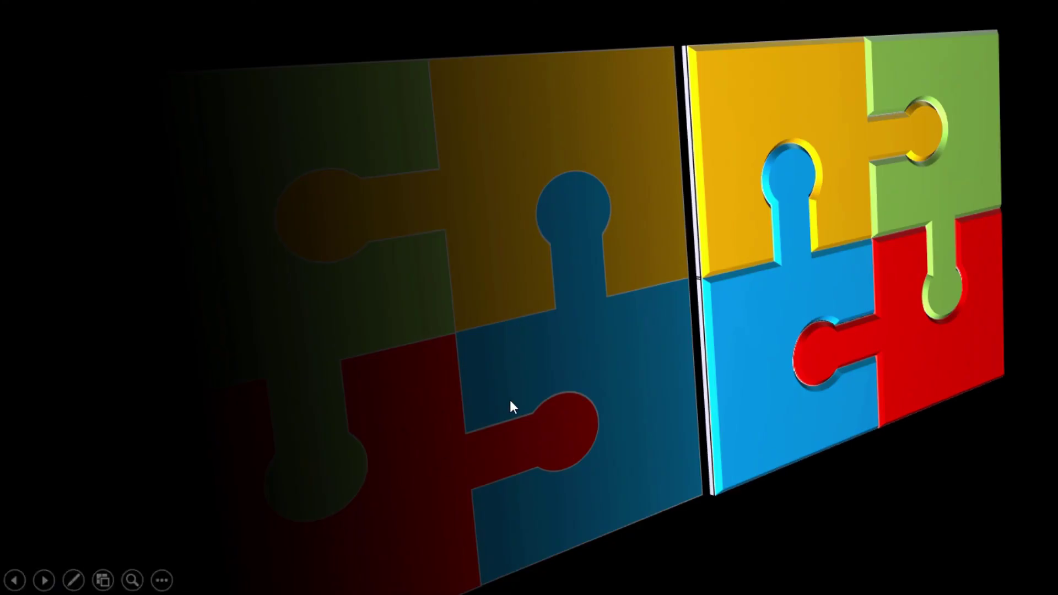
pyautogui.press('Escape')
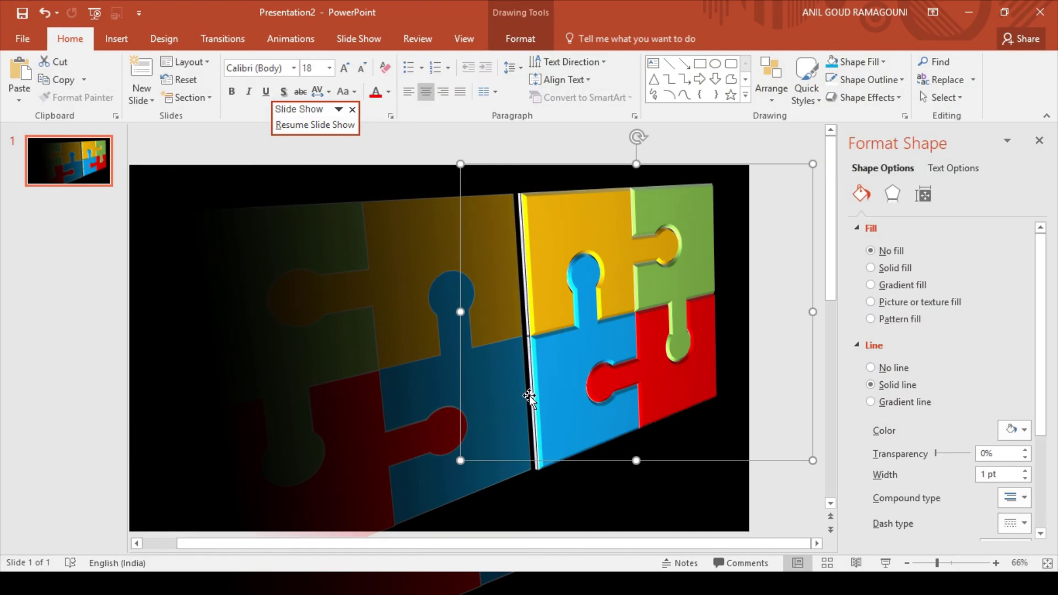
pyautogui.press('super+d')
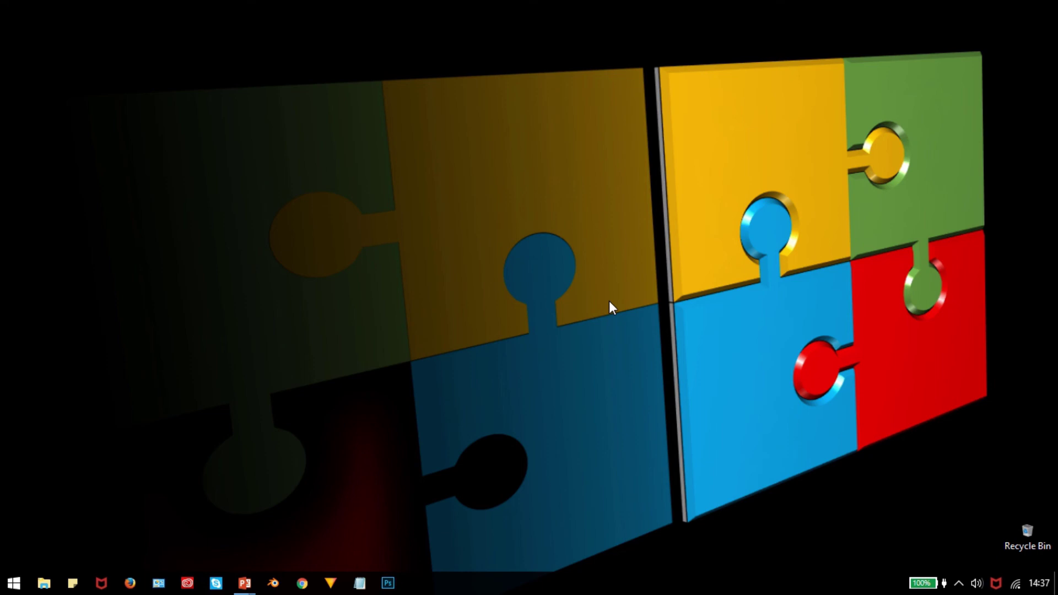
pyautogui.press('super+d')
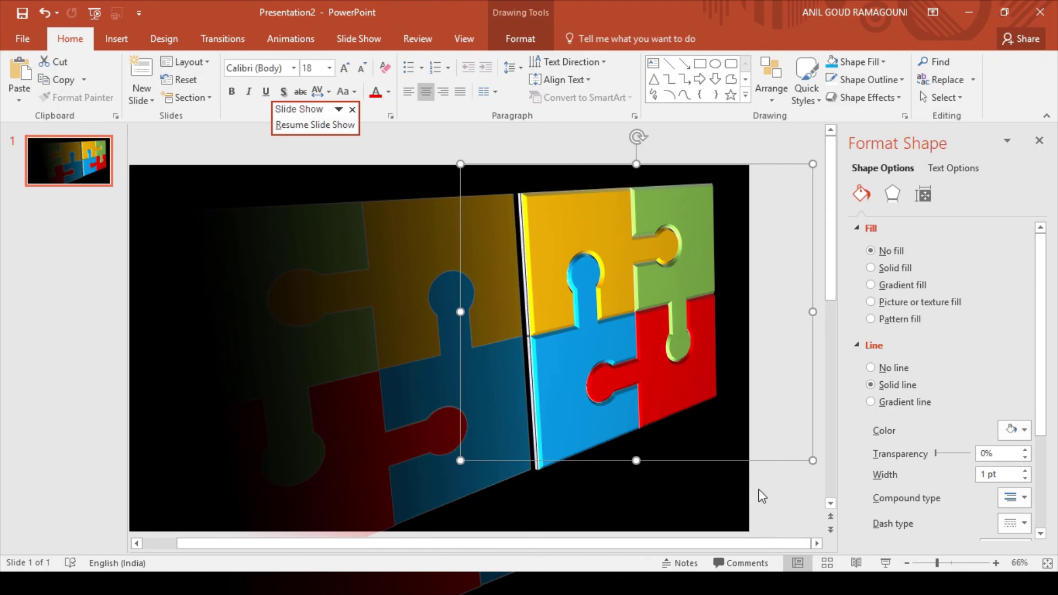